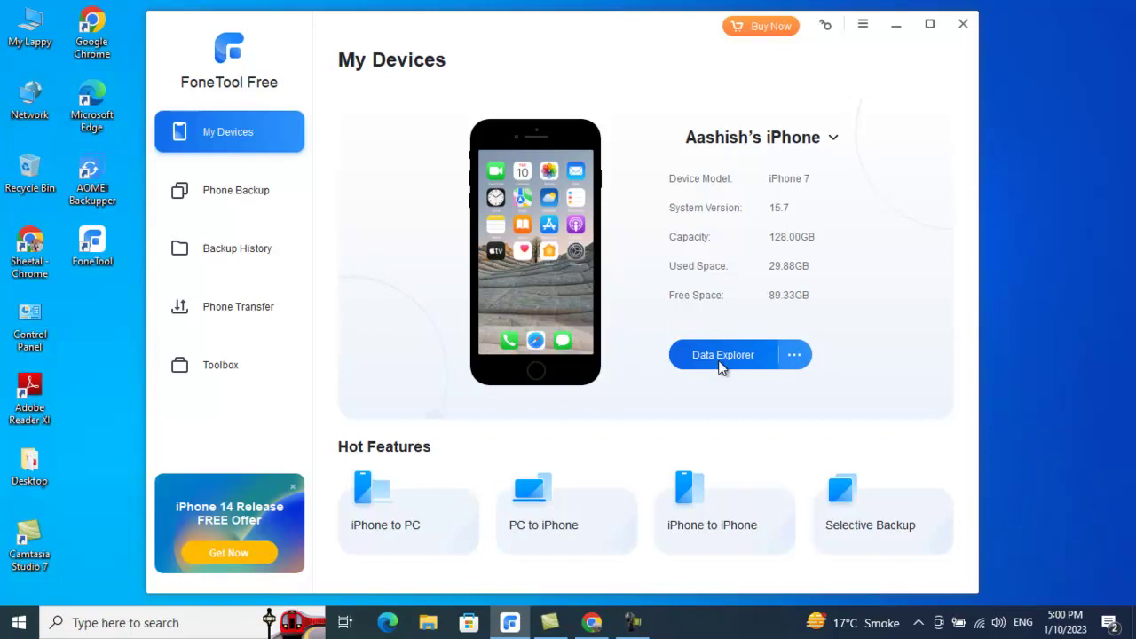
Open the connected iPhone's data explorer in a maximized window and select all of its photos
{"action": "left_click", "coordinate": [721, 360]}
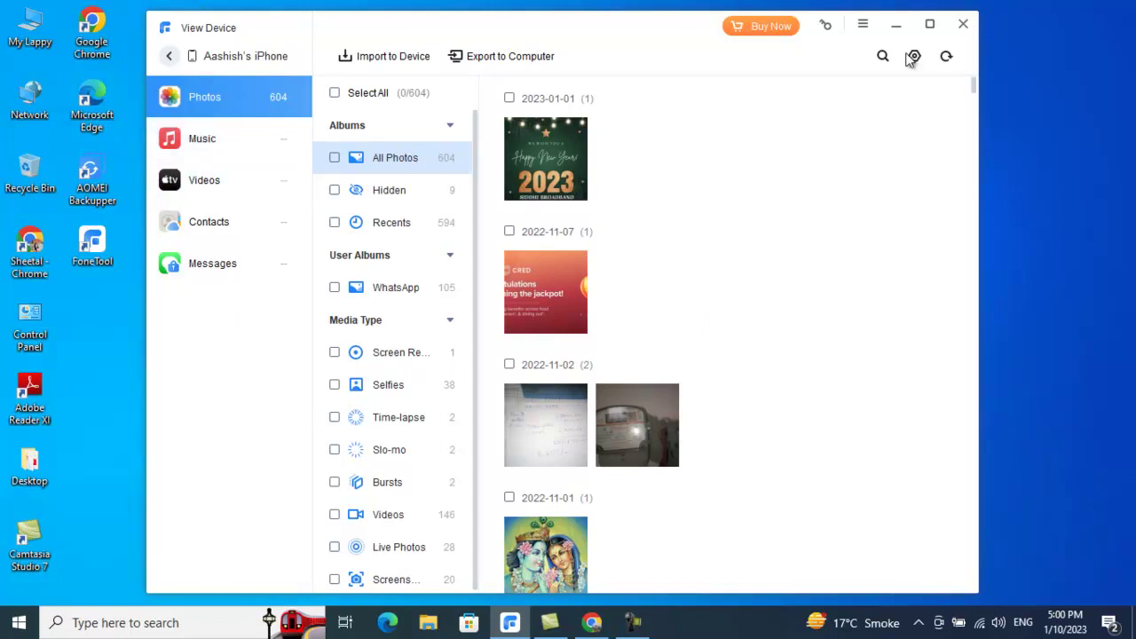
{"action": "left_click", "coordinate": [929, 24]}
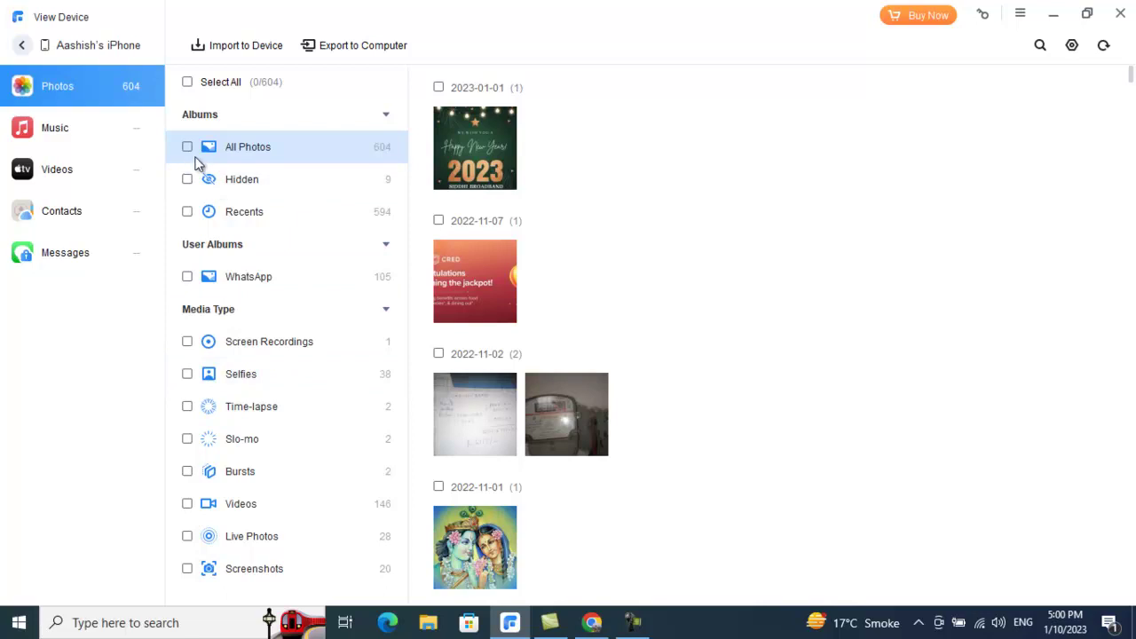
{"action": "left_click", "coordinate": [438, 88]}
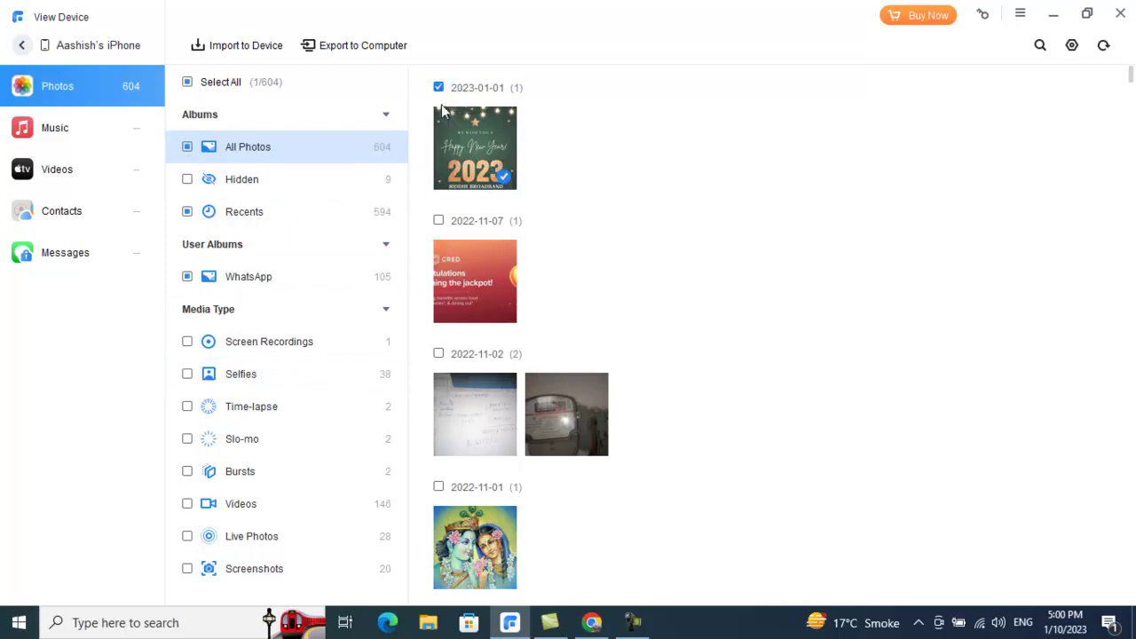
{"action": "left_click", "coordinate": [439, 221]}
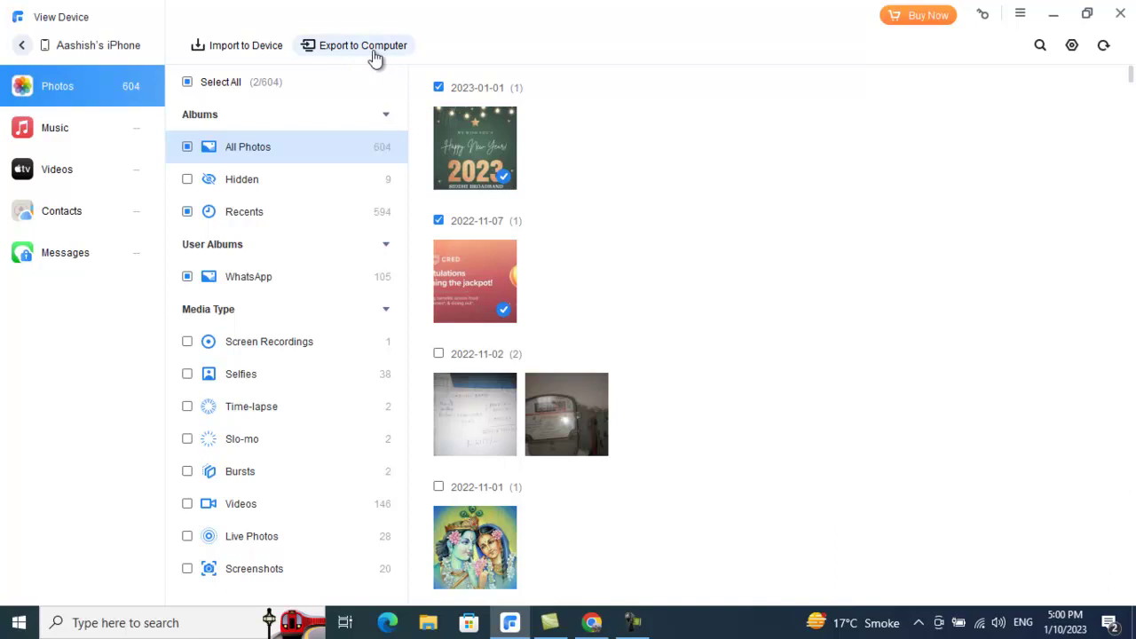
{"action": "left_click", "coordinate": [187, 147]}
{"action": "left_click", "coordinate": [188, 84]}
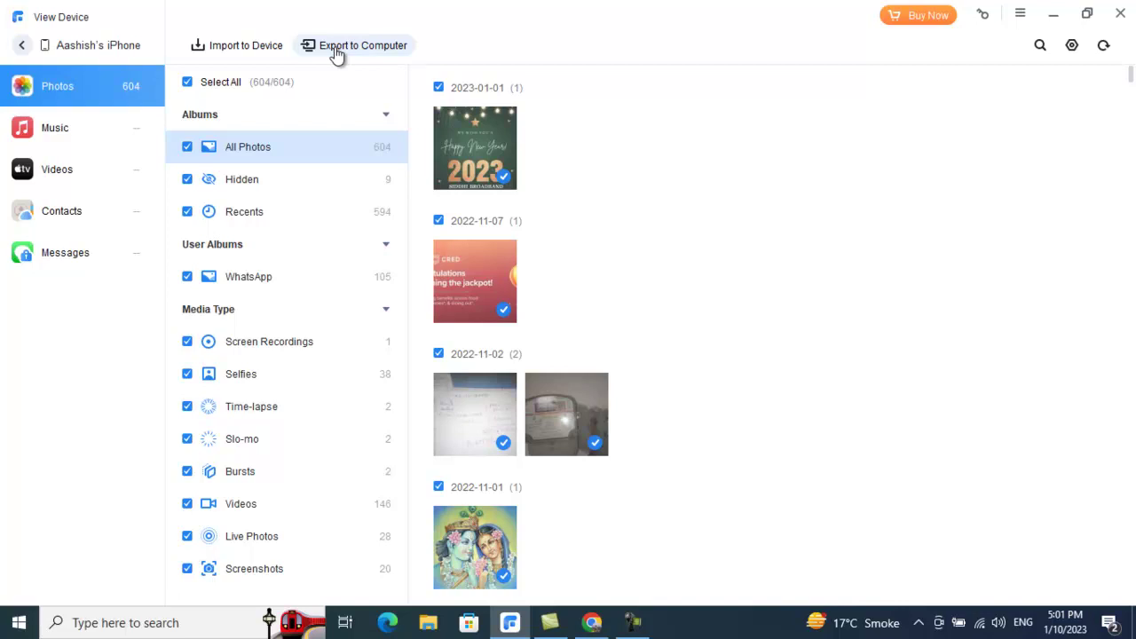
Review the duplicate filename, photo, music and contact options in the export settings, and close them without saving
{"action": "left_click", "coordinate": [1072, 46]}
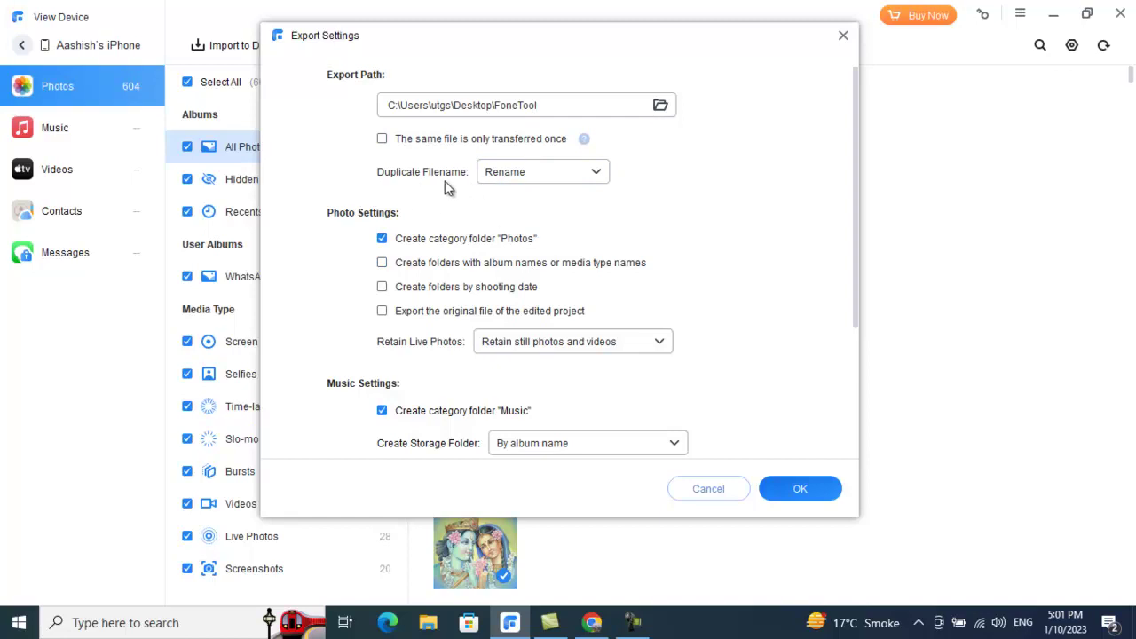
{"action": "left_click", "coordinate": [553, 175]}
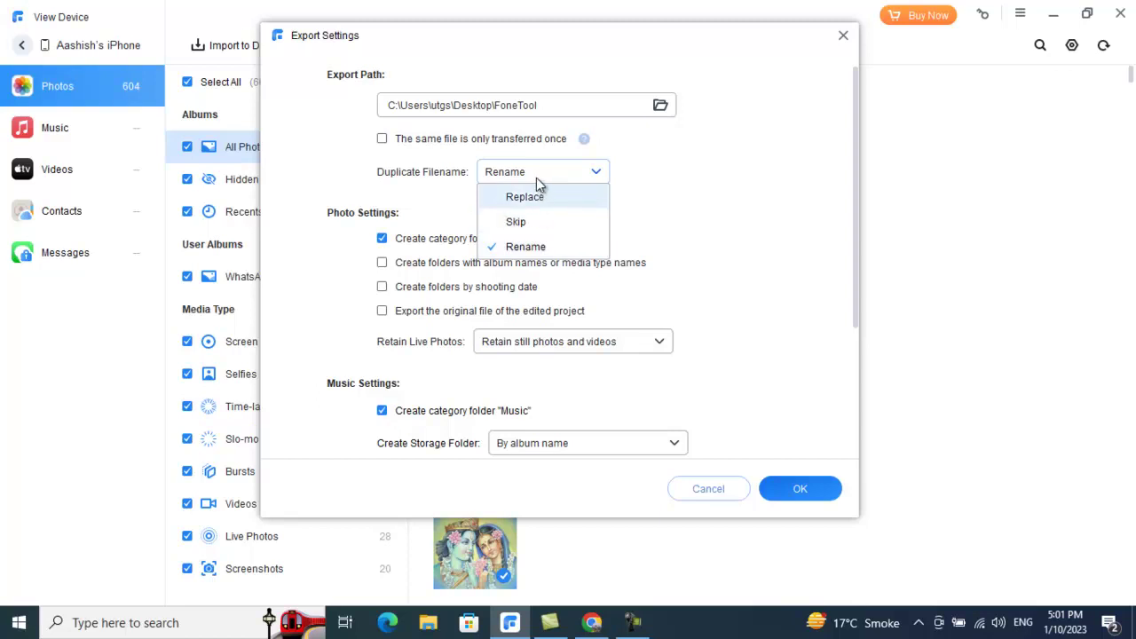
{"action": "left_click", "coordinate": [536, 178]}
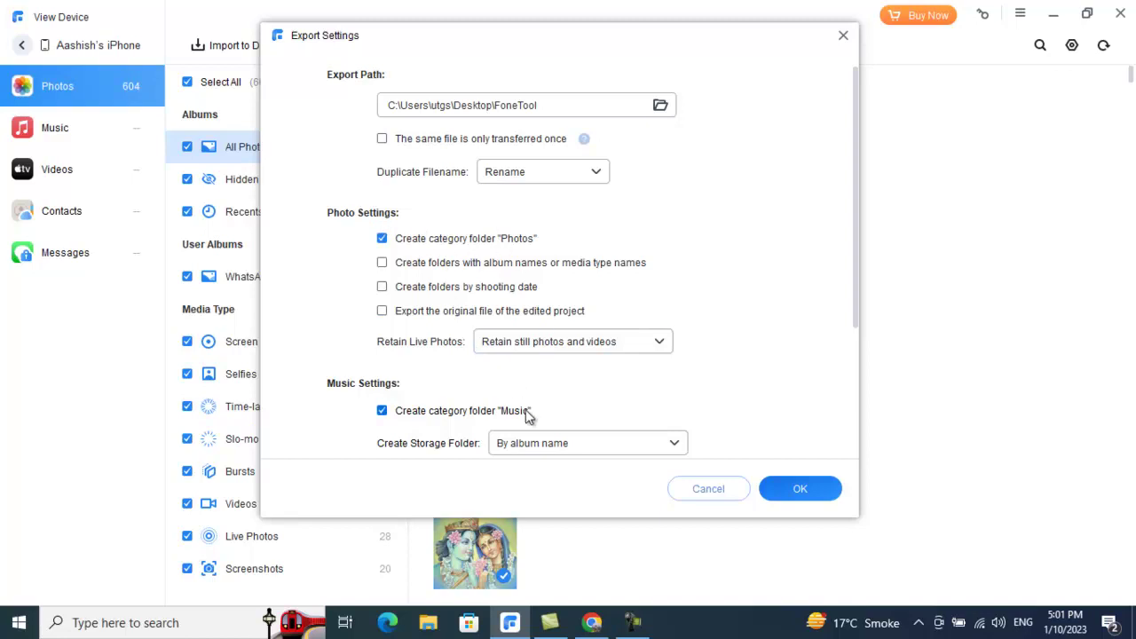
{"action": "scroll", "coordinate": [528, 417], "scroll_direction": "down", "scroll_amount": 3}
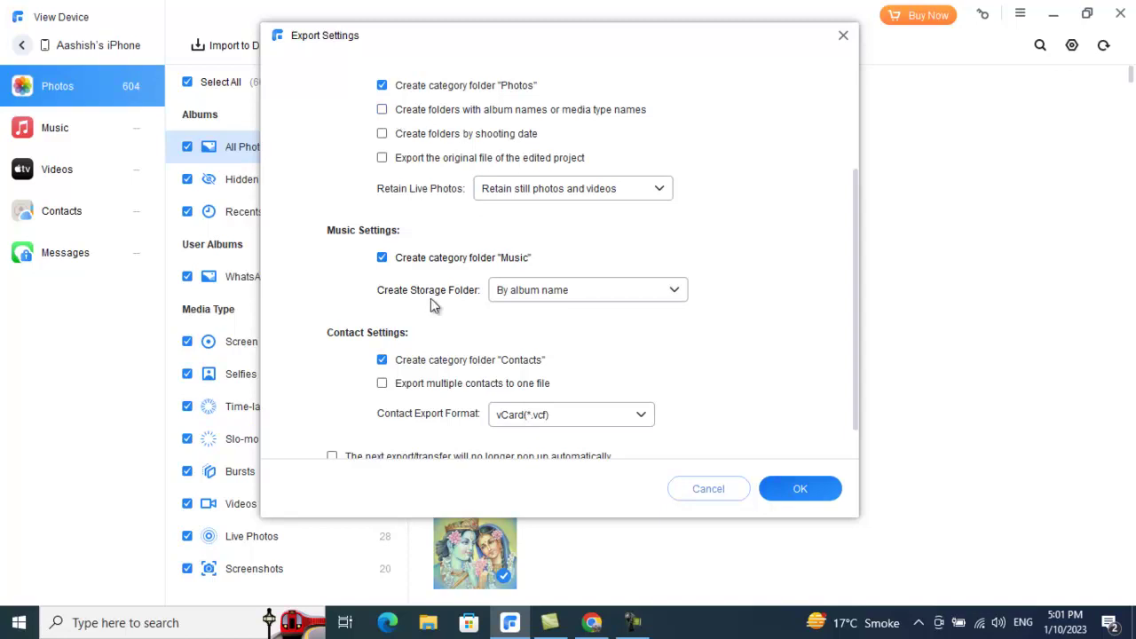
{"action": "scroll", "coordinate": [430, 301], "scroll_direction": "down", "scroll_amount": 1}
{"action": "scroll", "coordinate": [431, 301], "scroll_direction": "up", "scroll_amount": 2}
{"action": "scroll", "coordinate": [431, 301], "scroll_direction": "down", "scroll_amount": 2}
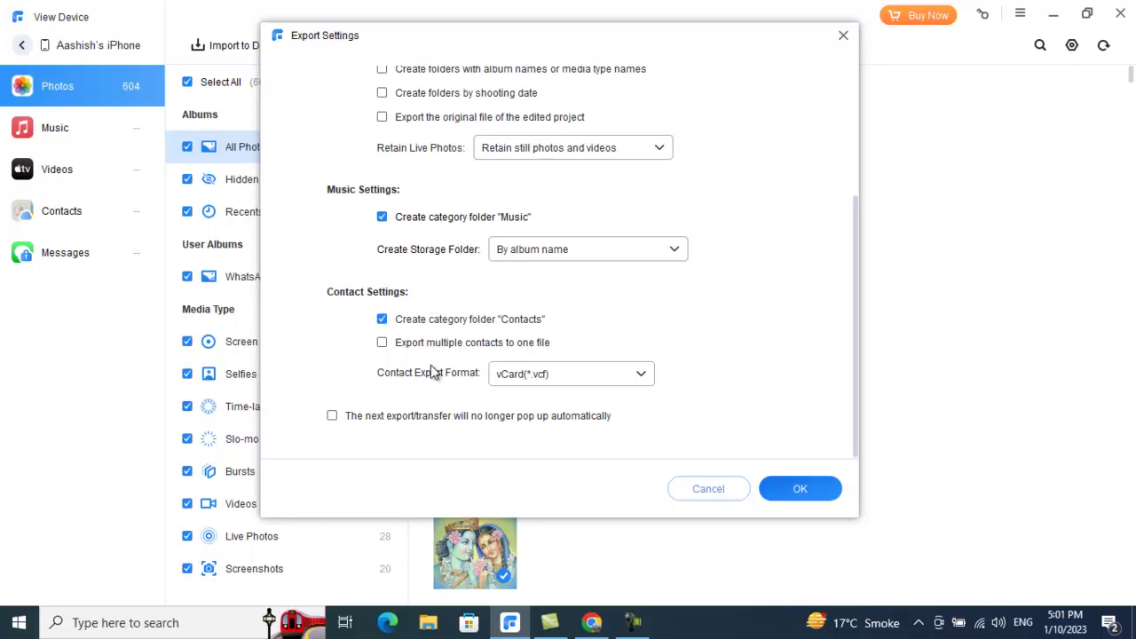
{"action": "scroll", "coordinate": [466, 352], "scroll_direction": "up", "scroll_amount": 3}
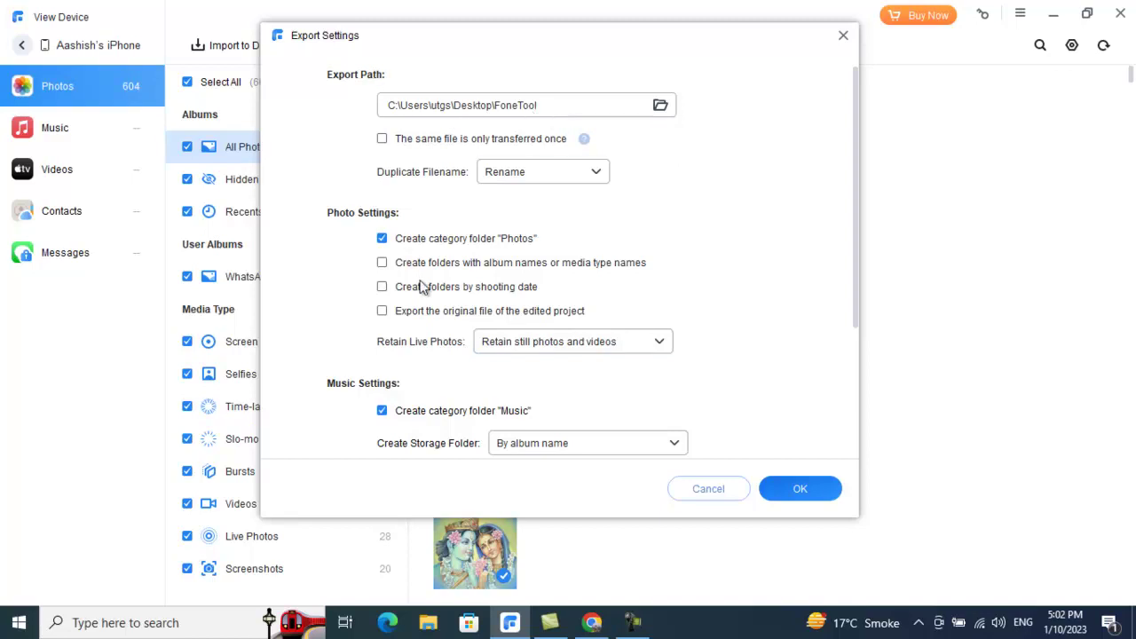
{"action": "scroll", "coordinate": [420, 284], "scroll_direction": "down", "scroll_amount": 3}
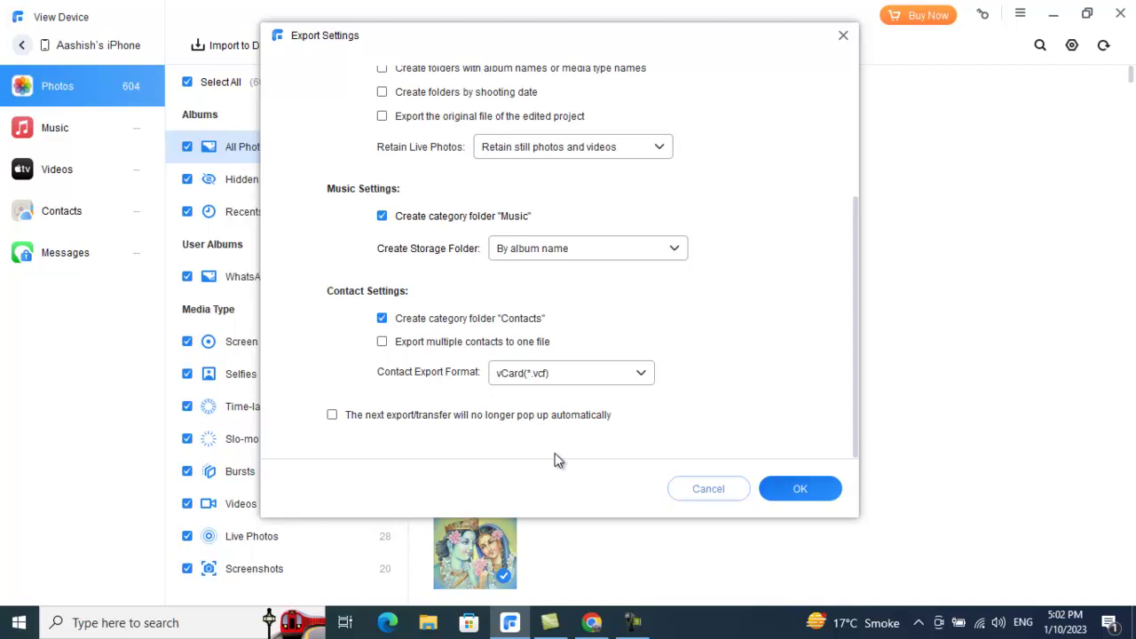
{"action": "left_click", "coordinate": [718, 489]}
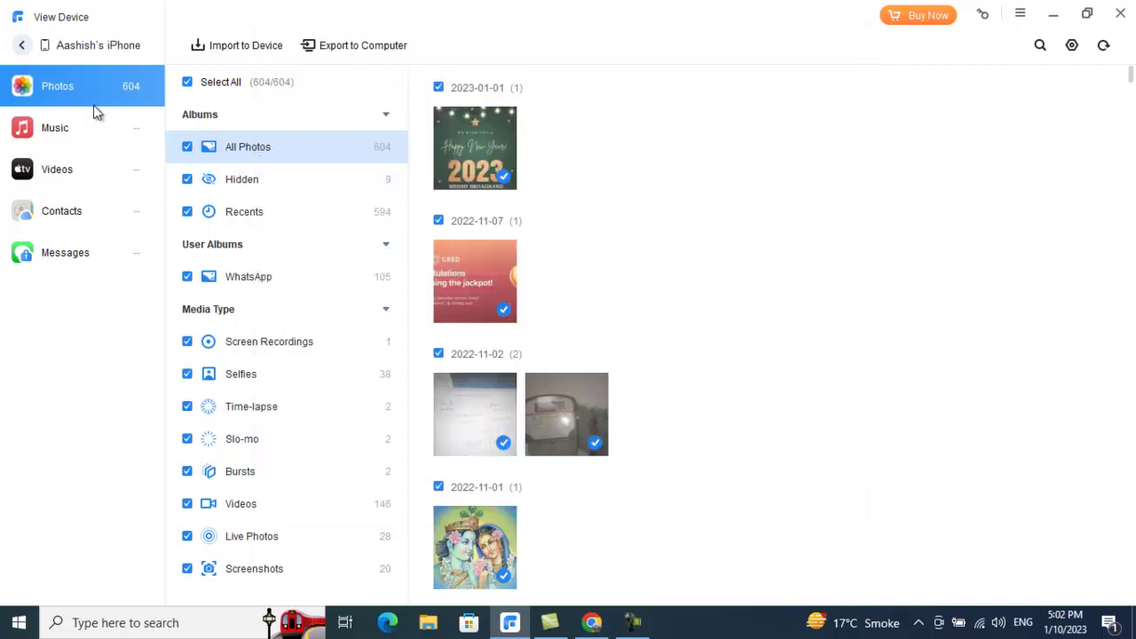
Look through the device's Music, Videos and Contacts categories and return to the device overview
{"action": "left_click", "coordinate": [49, 133]}
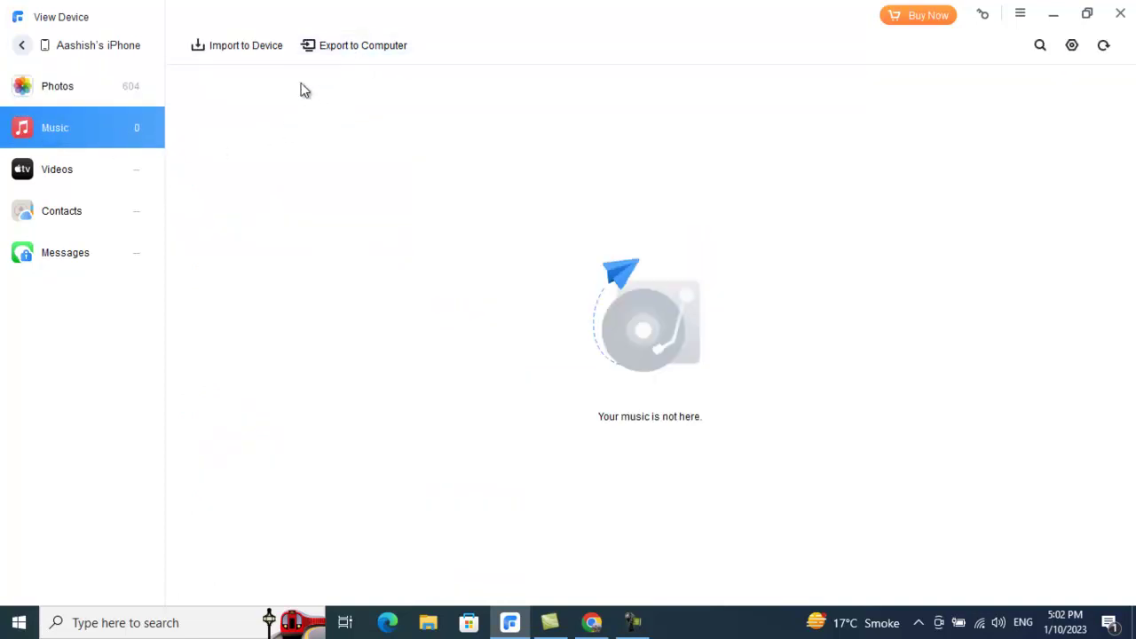
{"action": "left_click", "coordinate": [57, 175]}
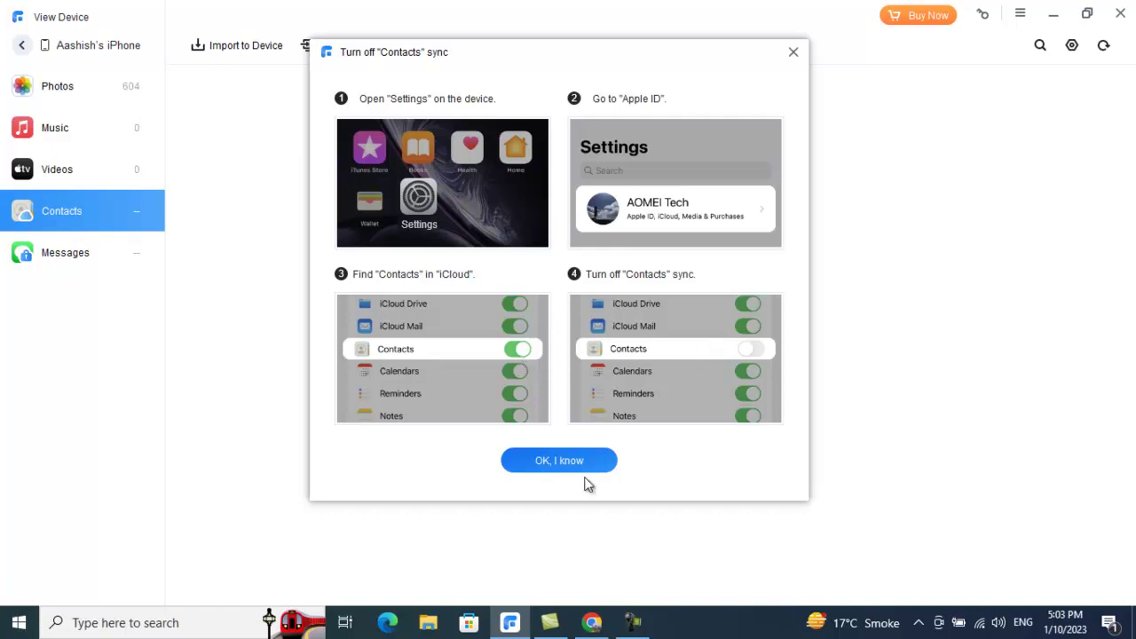
{"action": "left_click", "coordinate": [793, 53]}
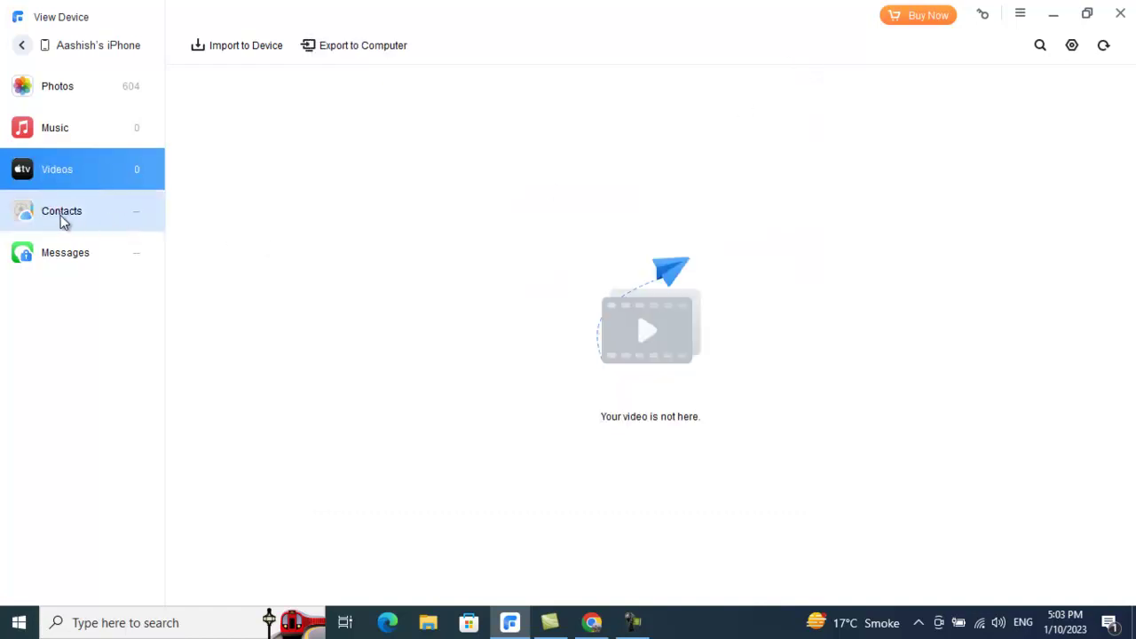
{"action": "left_click", "coordinate": [22, 46]}
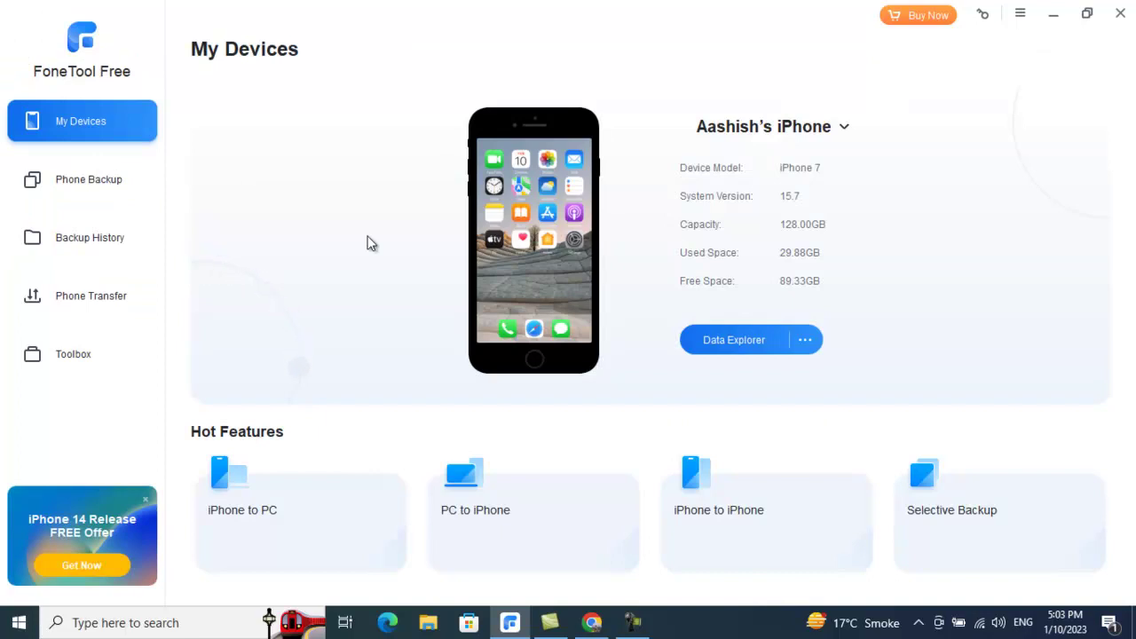
Open the Full Backup setup and try to add the Temp folder on drive E: as the default backup storage path
{"action": "left_click", "coordinate": [86, 189]}
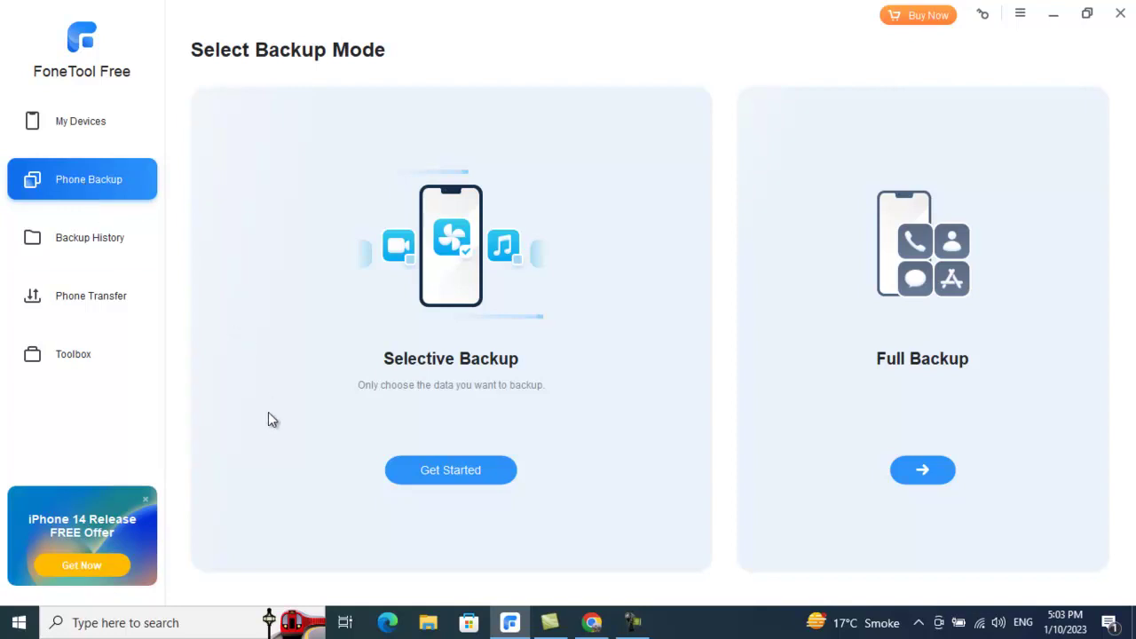
{"action": "mouse_move", "coordinate": [893, 452]}
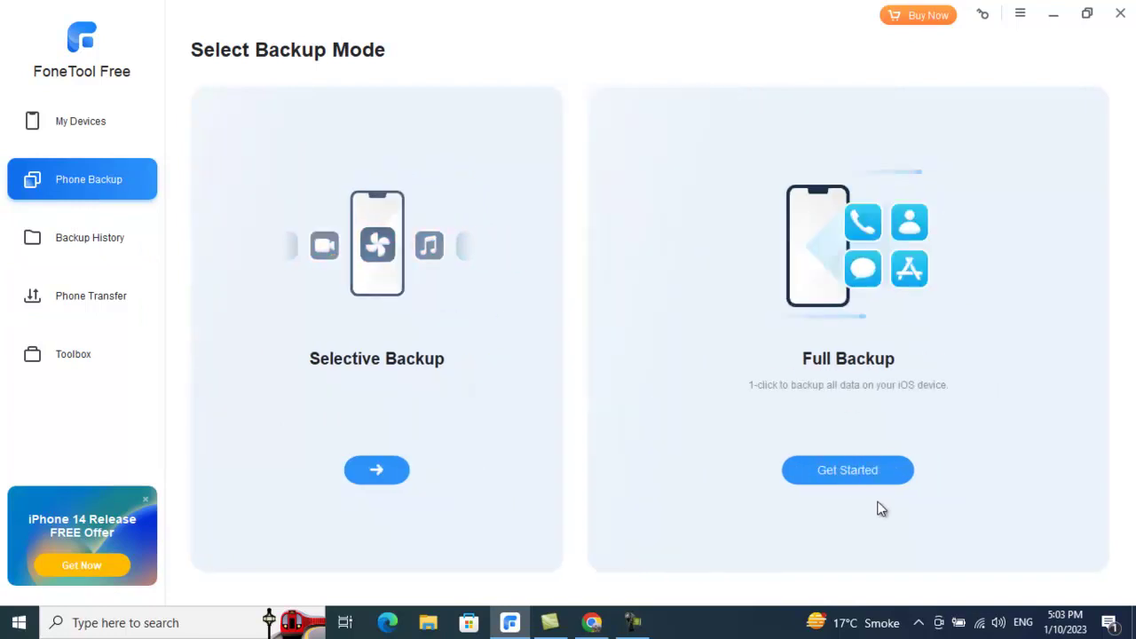
{"action": "left_click", "coordinate": [845, 480]}
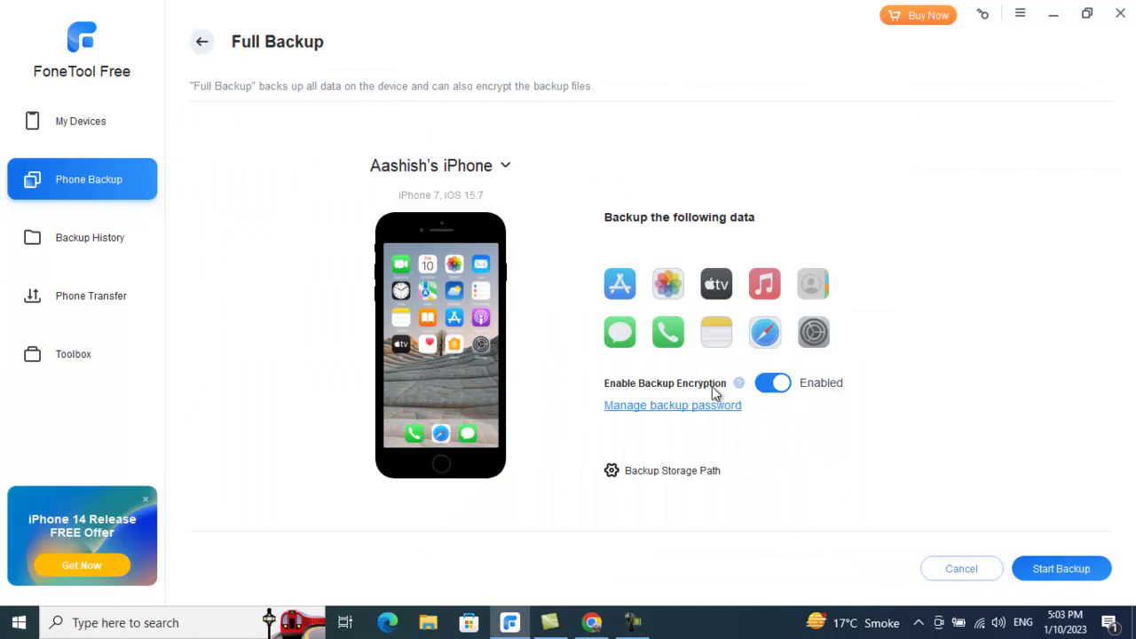
{"action": "left_click", "coordinate": [659, 482]}
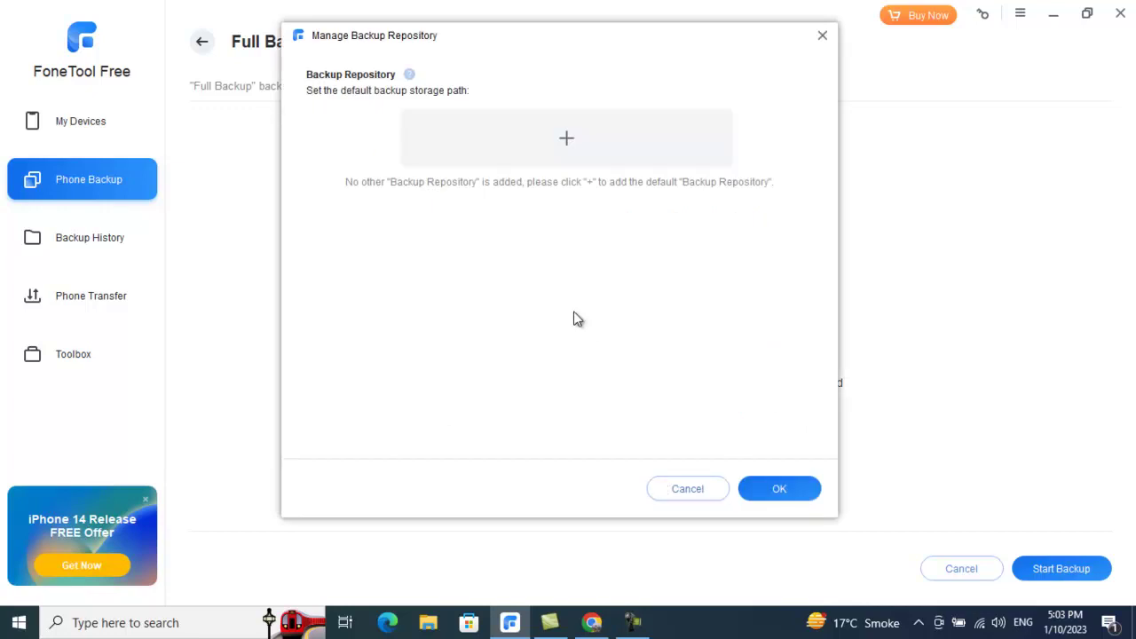
{"action": "left_click", "coordinate": [566, 138]}
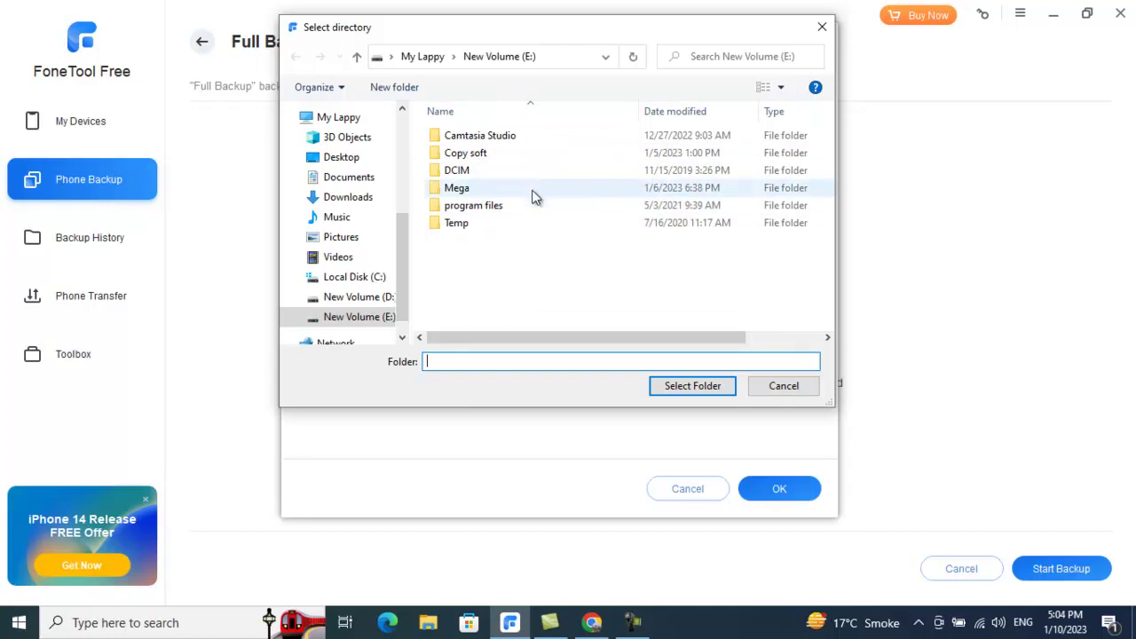
{"action": "scroll", "coordinate": [355, 296], "scroll_direction": "down", "scroll_amount": 1}
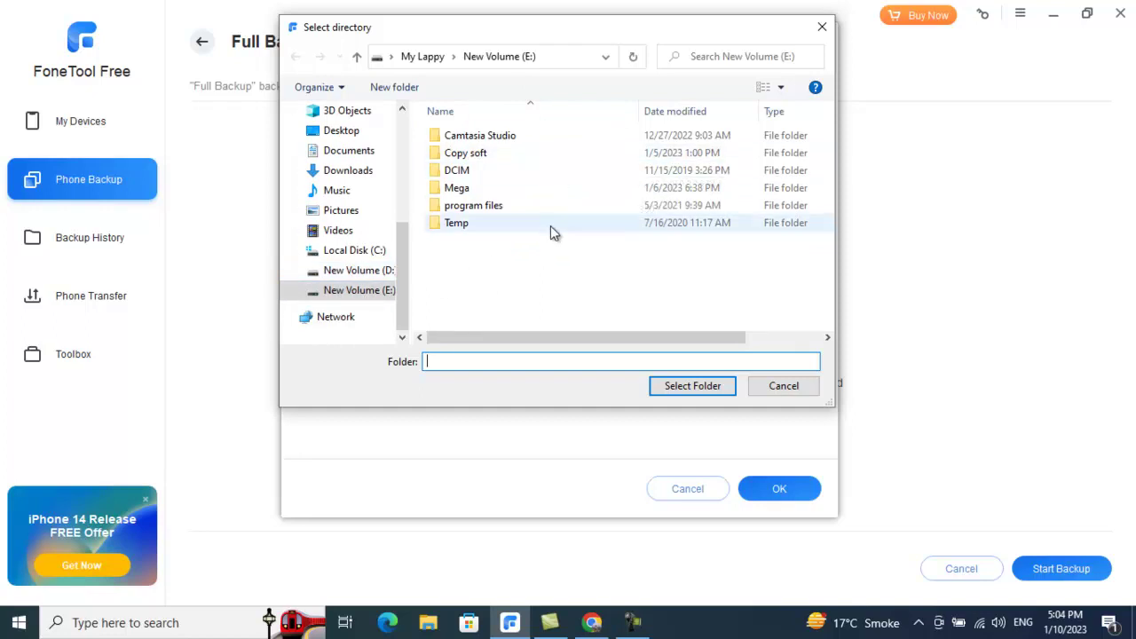
{"action": "left_click", "coordinate": [500, 228]}
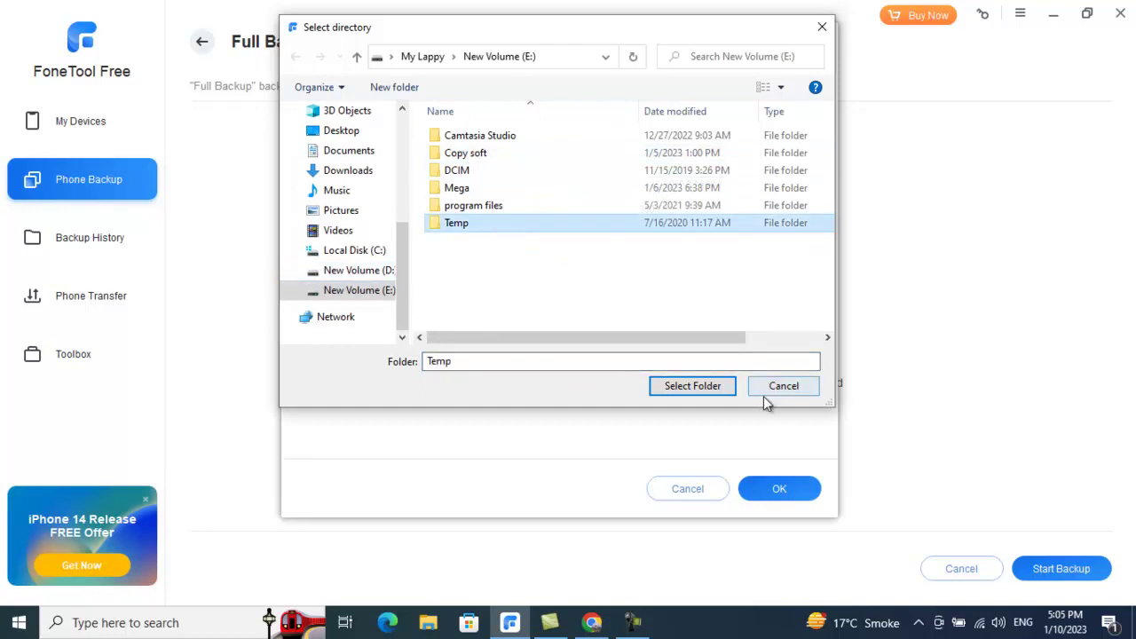
{"action": "left_click", "coordinate": [705, 393]}
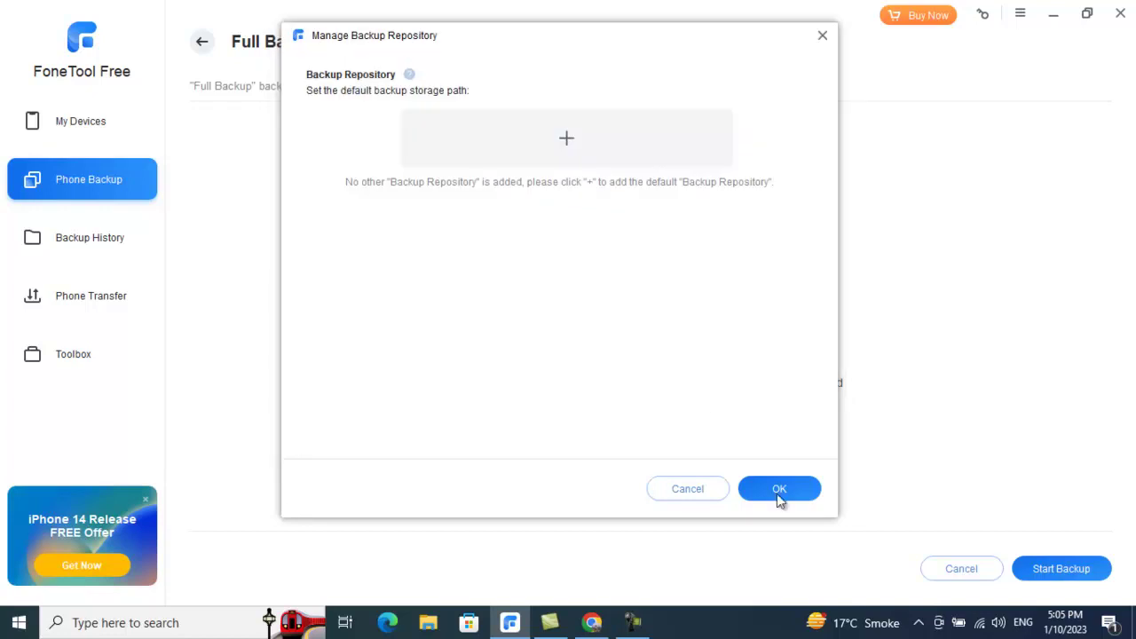
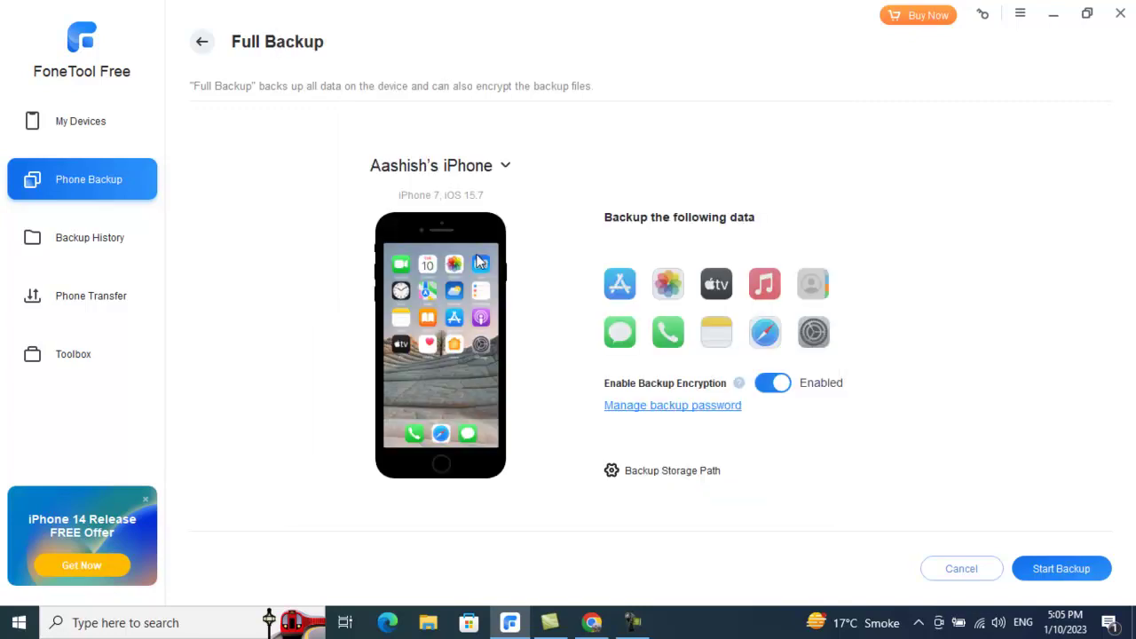
Switch to the Selective Backup setup, select Photos, Music and Videos as backup data, and toggle Photos and Music again
{"action": "left_click", "coordinate": [201, 42]}
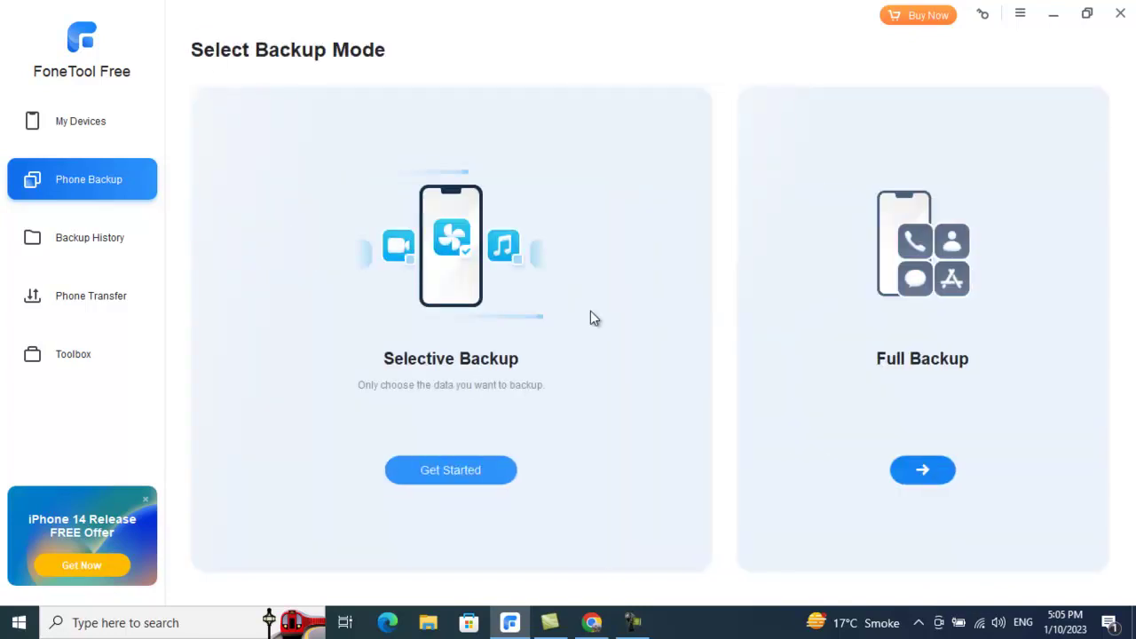
{"action": "left_click", "coordinate": [438, 477]}
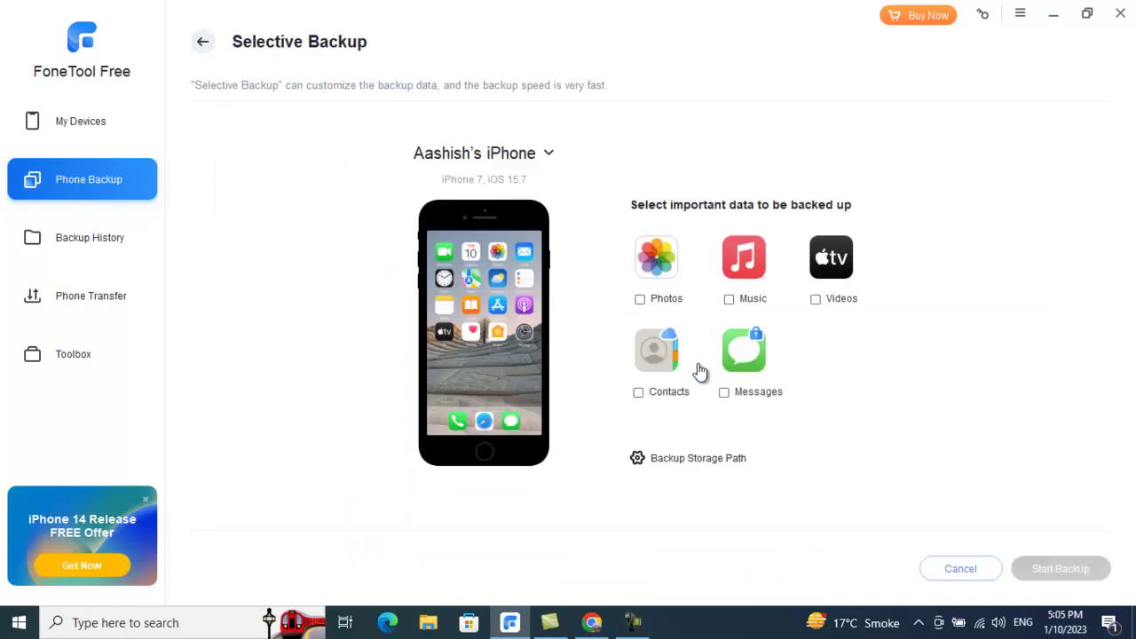
{"action": "left_click", "coordinate": [640, 301]}
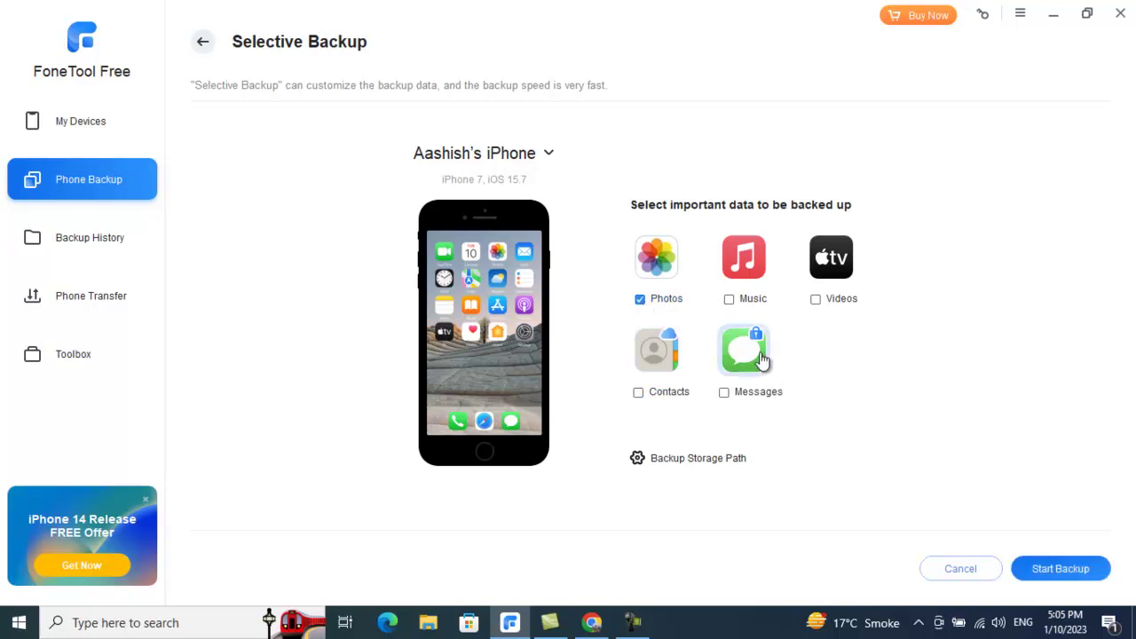
{"action": "left_click", "coordinate": [729, 301]}
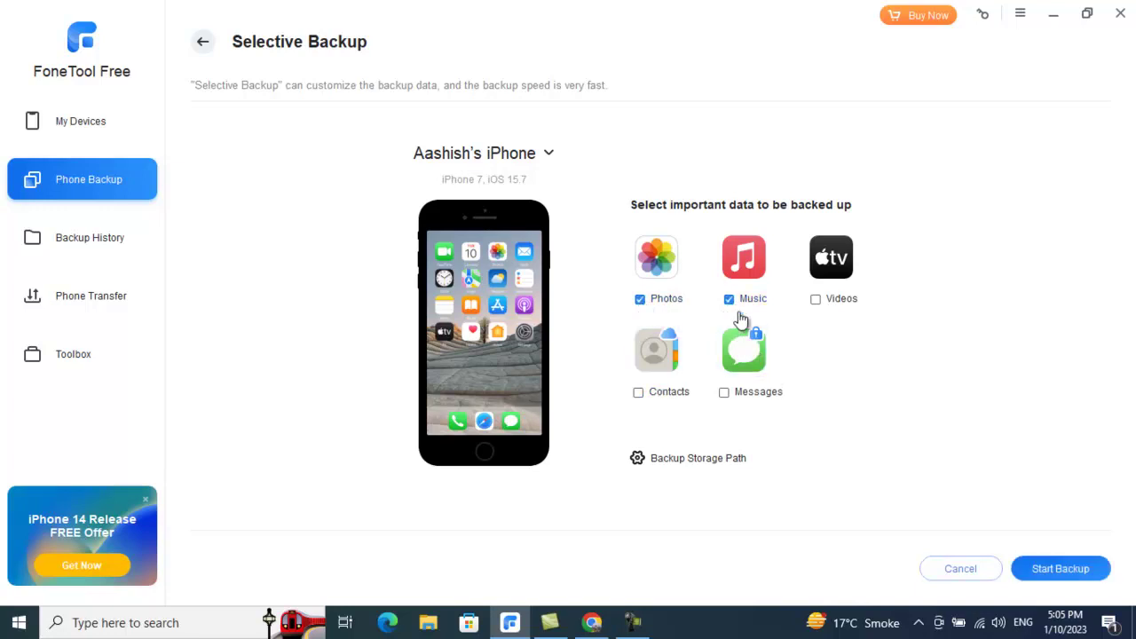
{"action": "left_click", "coordinate": [815, 300]}
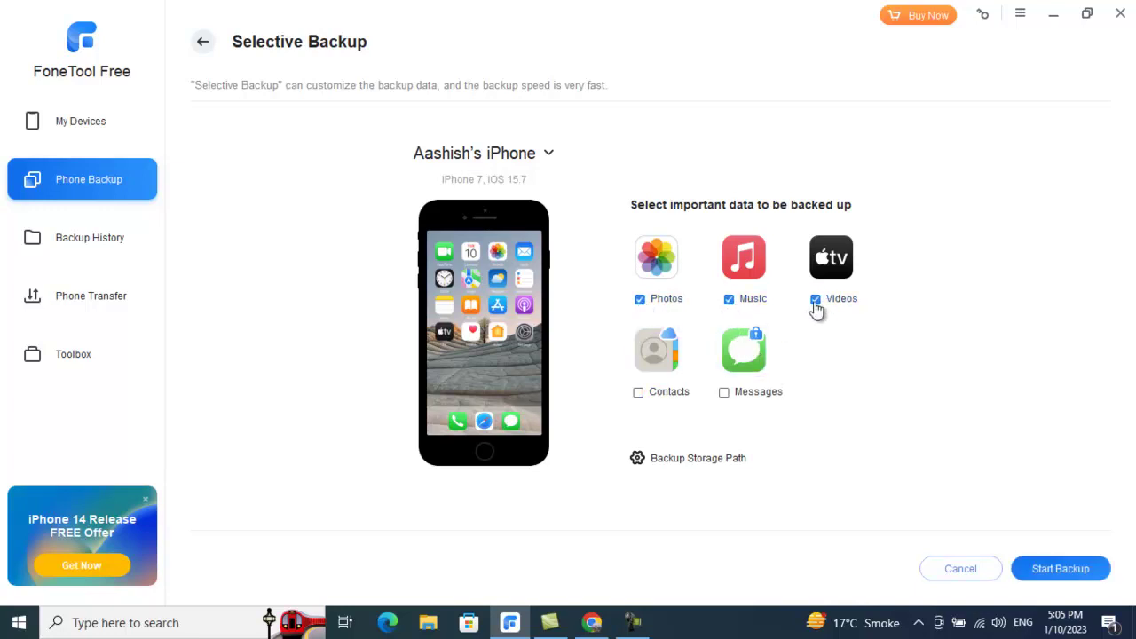
{"action": "left_click", "coordinate": [640, 301]}
{"action": "left_click", "coordinate": [733, 302]}
View the backup history and examine the iPhone to PC, PC to iPhone and iPhone to iPhone transfer modes
{"action": "left_click", "coordinate": [62, 259]}
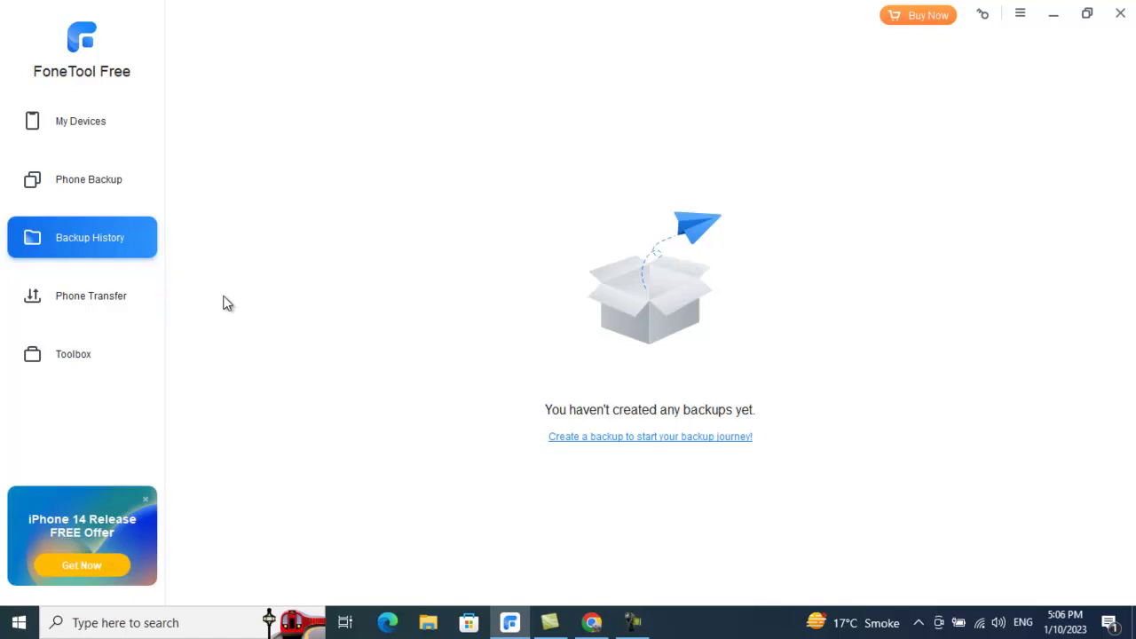
{"action": "left_click", "coordinate": [97, 310]}
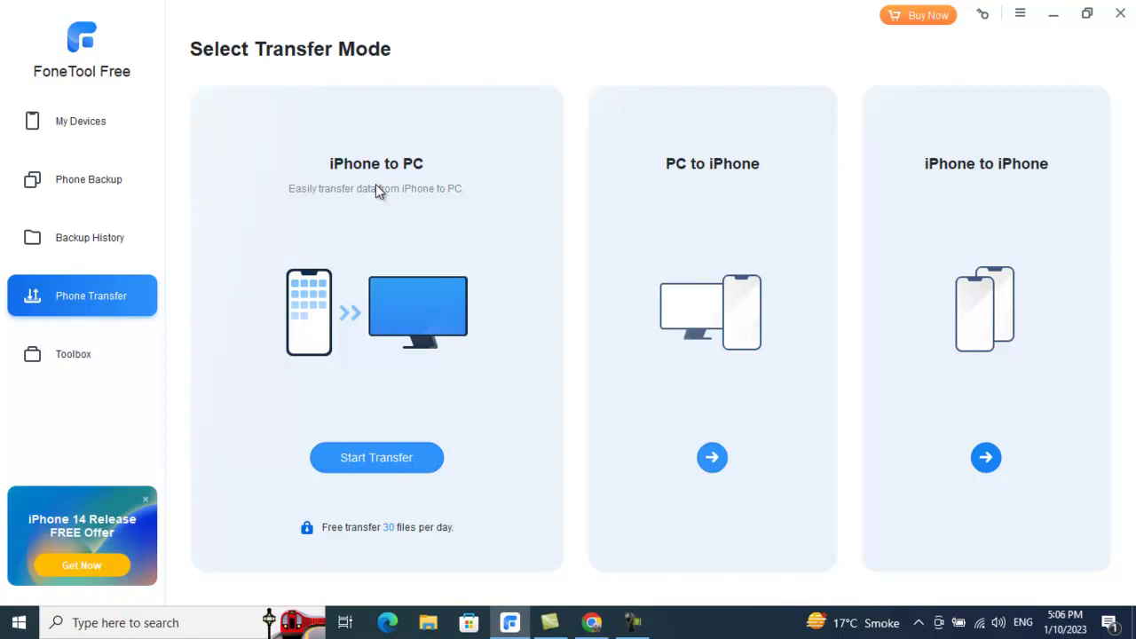
{"action": "mouse_move", "coordinate": [796, 147]}
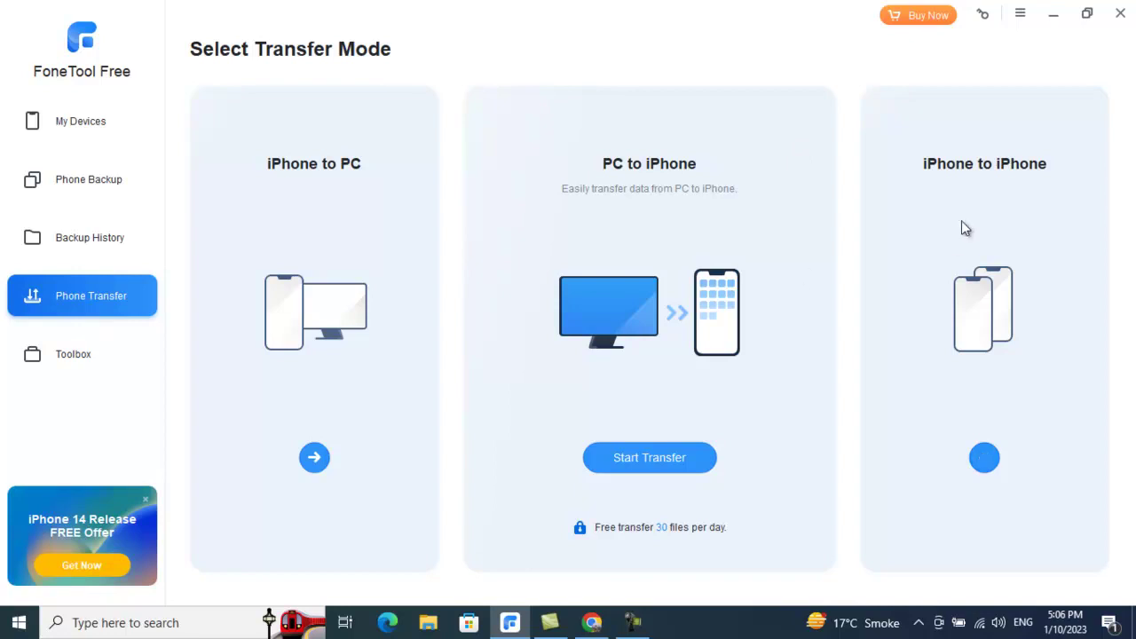
{"action": "mouse_move", "coordinate": [953, 202]}
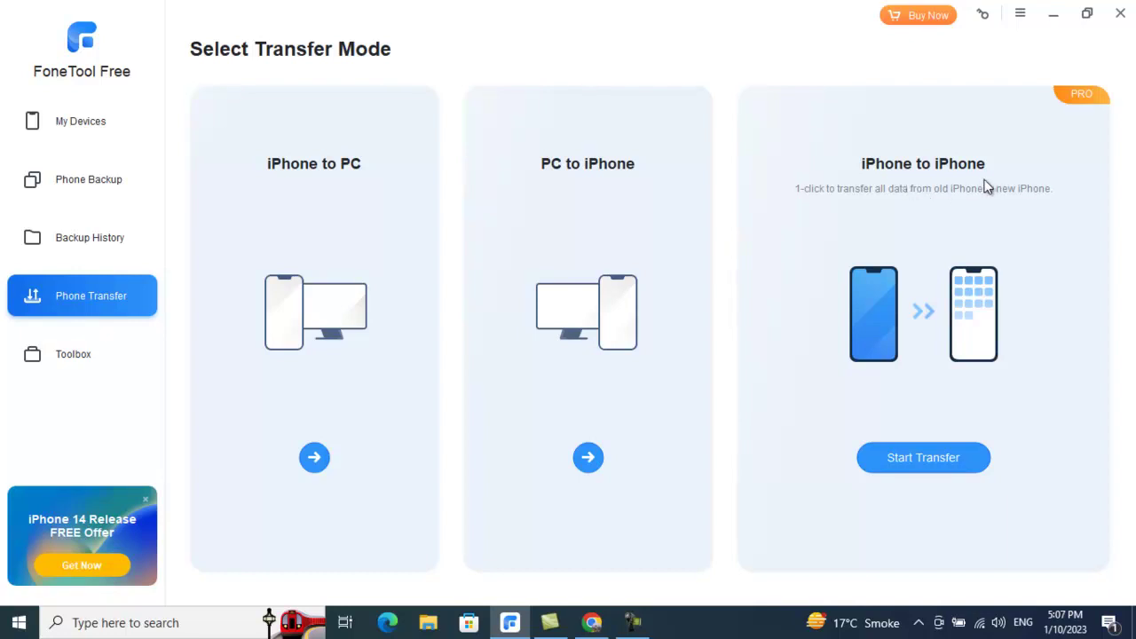
Set up an iPhone to PC transfer, select the photo dated 2022-11-07, and go back to the transfer modes without adding it
{"action": "mouse_move", "coordinate": [641, 183]}
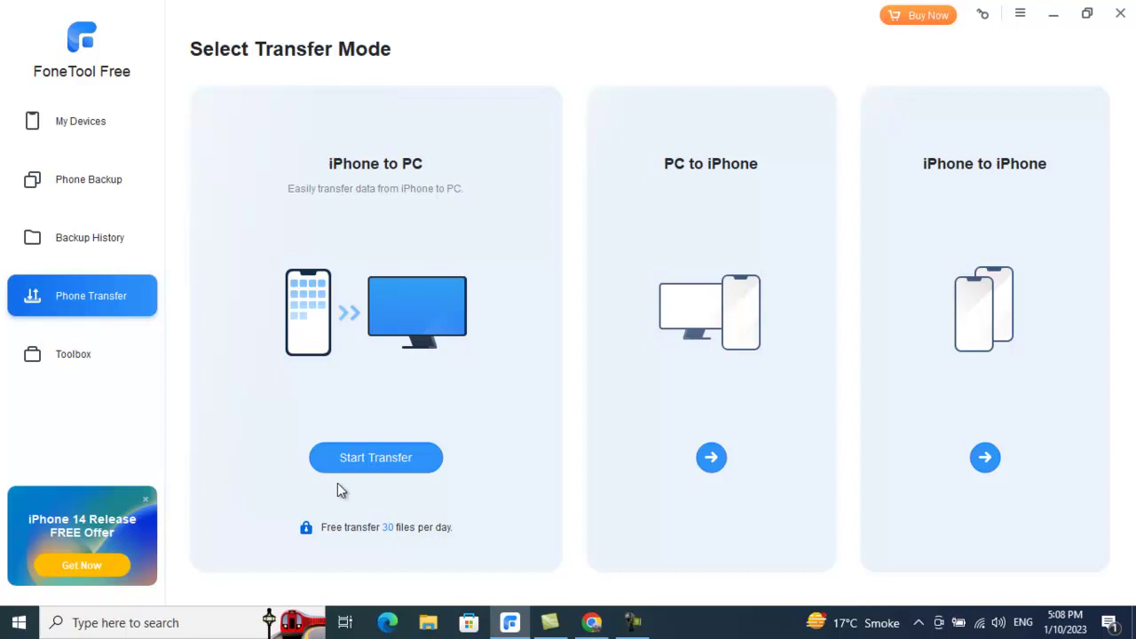
{"action": "left_click", "coordinate": [393, 468]}
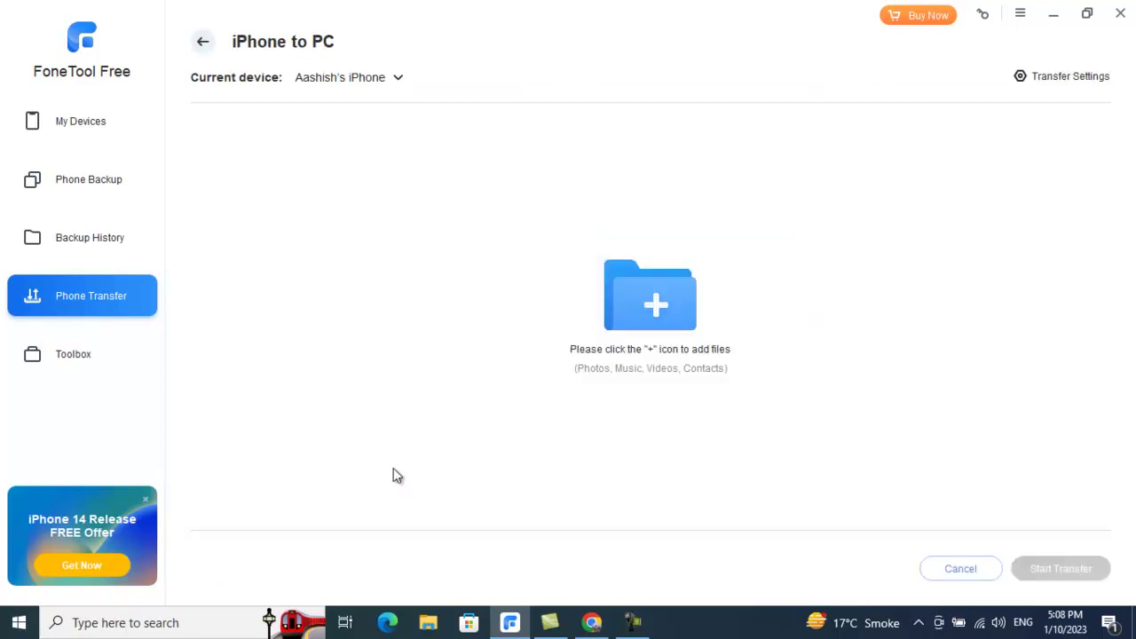
{"action": "left_click", "coordinate": [652, 306]}
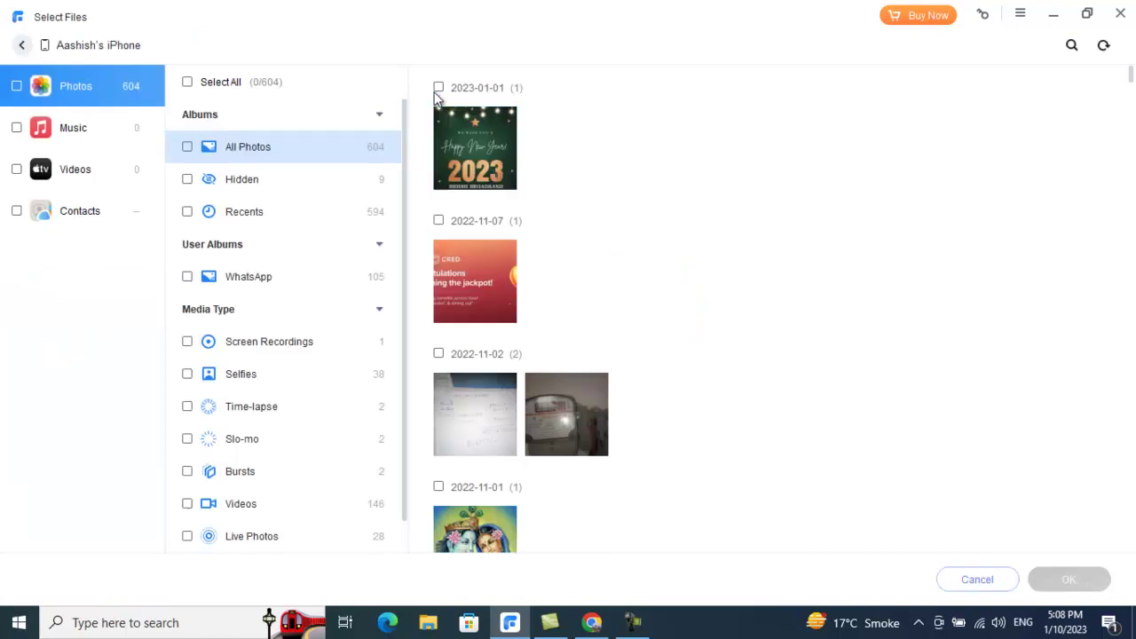
{"action": "left_click", "coordinate": [439, 221]}
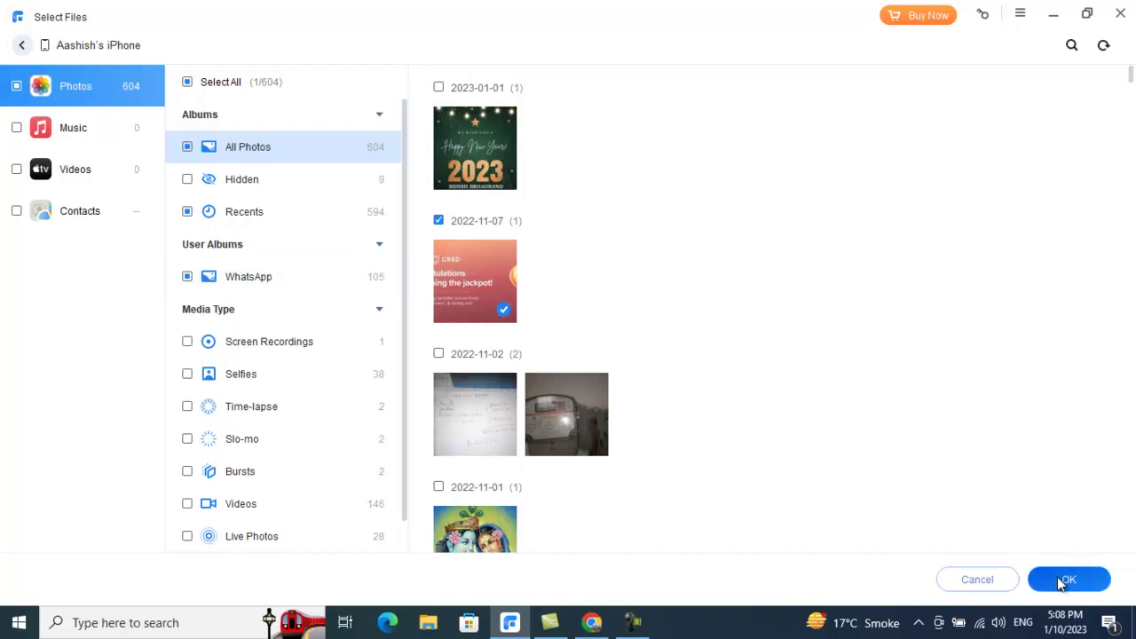
{"action": "left_click", "coordinate": [22, 44]}
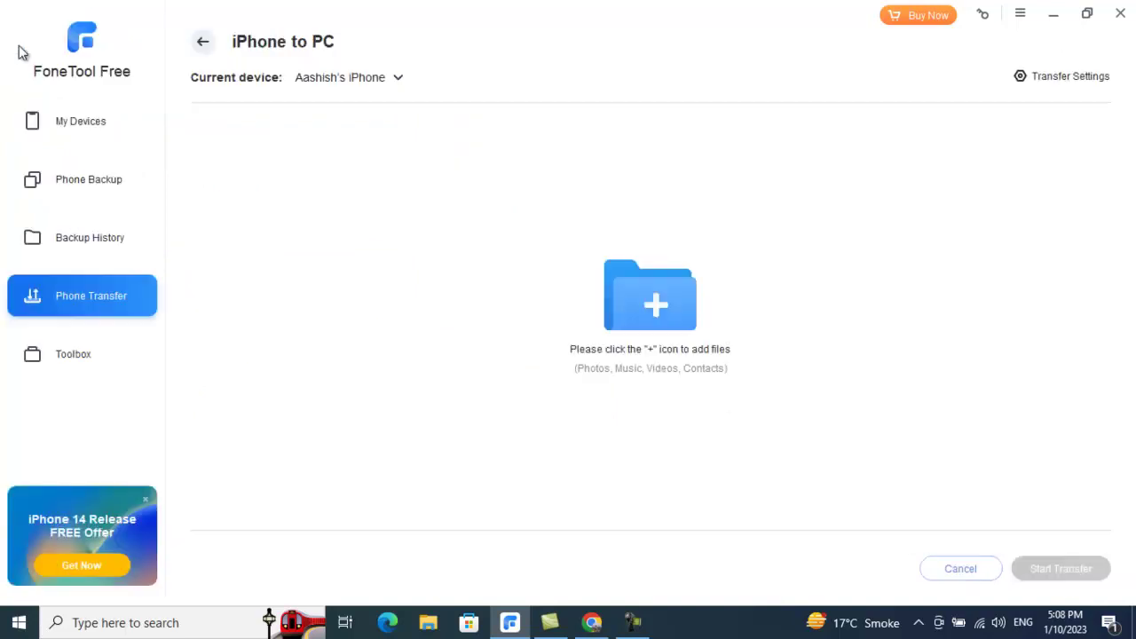
{"action": "left_click", "coordinate": [203, 42]}
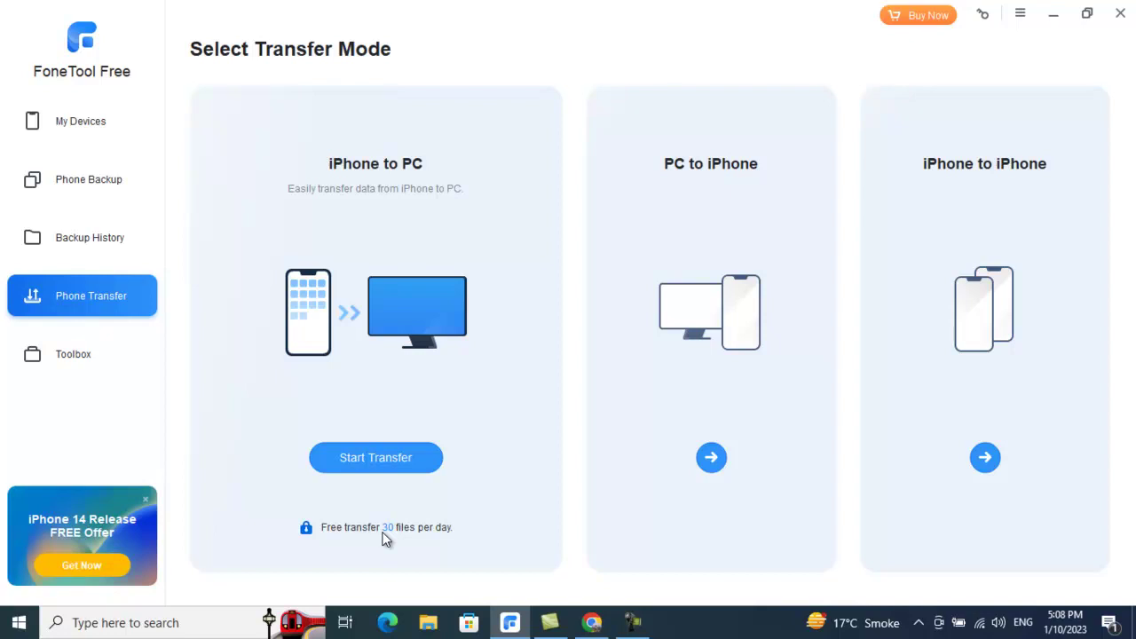
Open Erase iPhone, accept the erase consequences, try the DeepErase and automatic activation options, and return to the device overview without erasing
{"action": "left_click", "coordinate": [76, 367]}
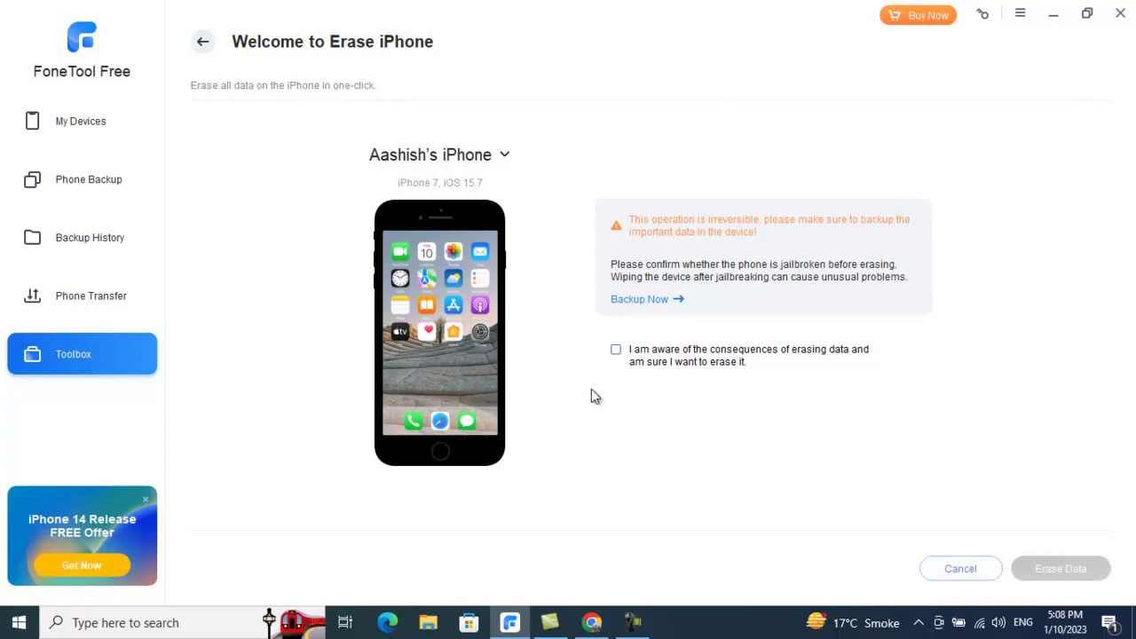
{"action": "left_click", "coordinate": [616, 351]}
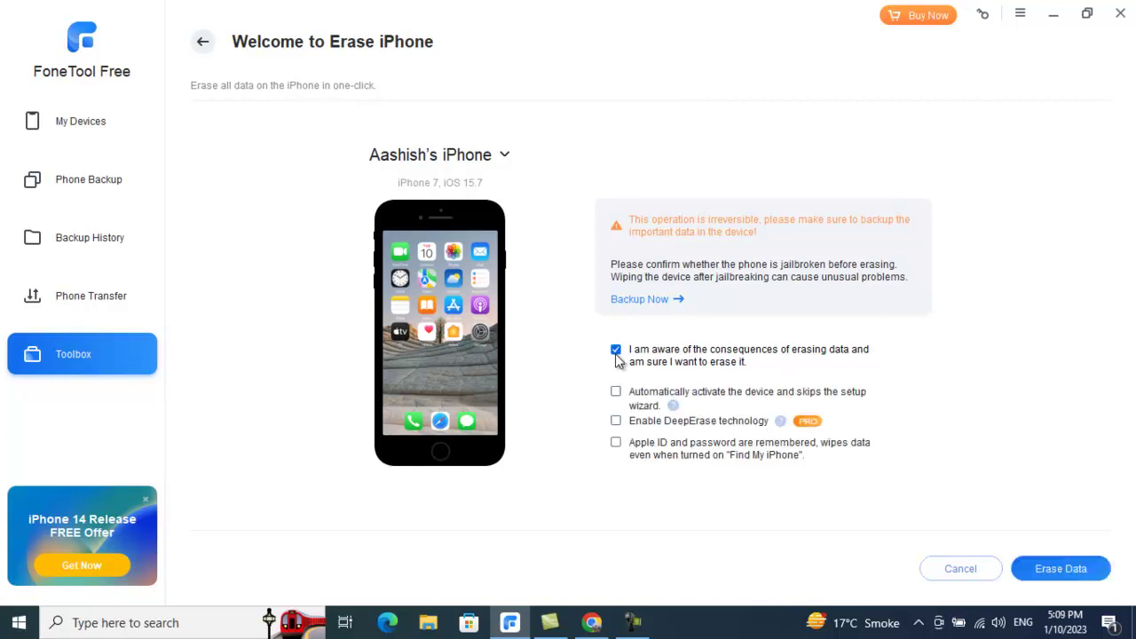
{"action": "left_click", "coordinate": [616, 426]}
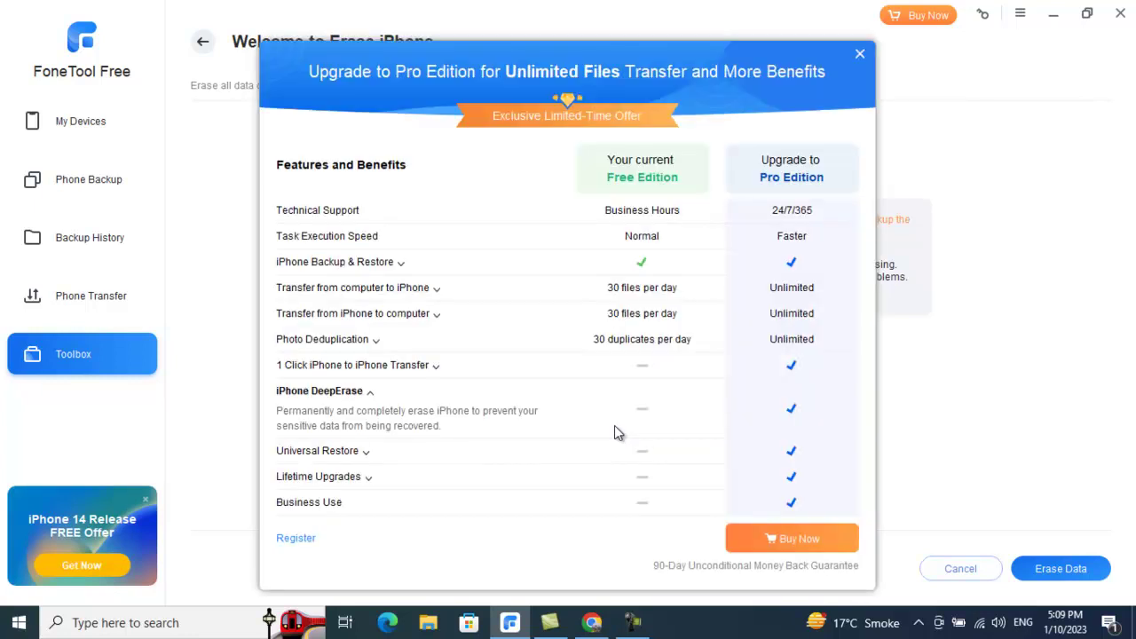
{"action": "left_click", "coordinate": [860, 55]}
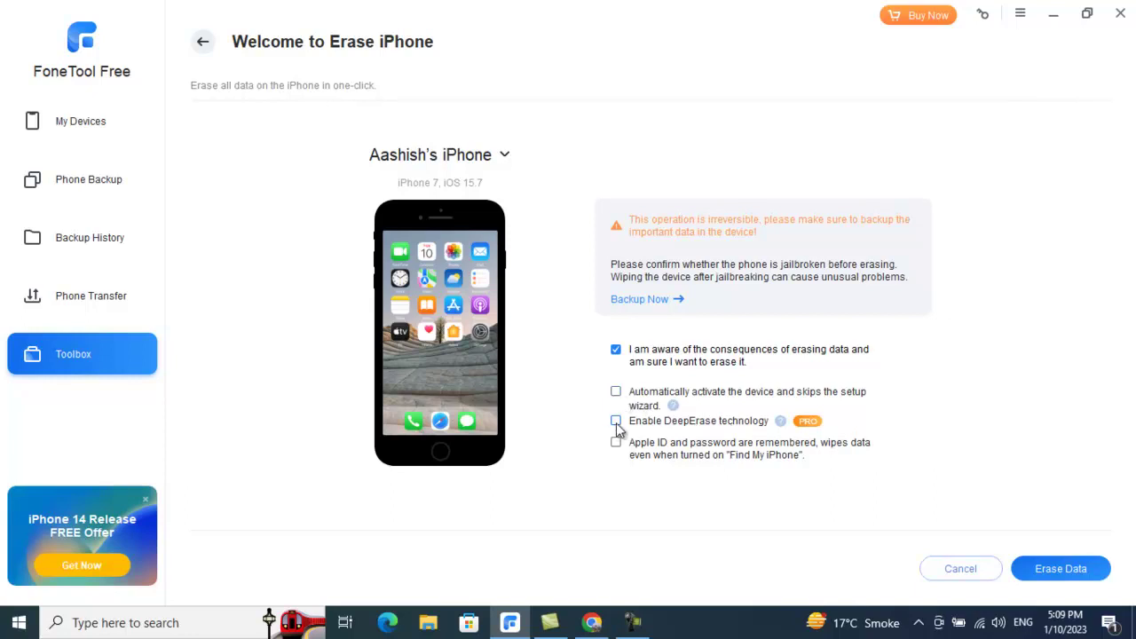
{"action": "left_click", "coordinate": [616, 391]}
{"action": "left_click", "coordinate": [71, 139]}
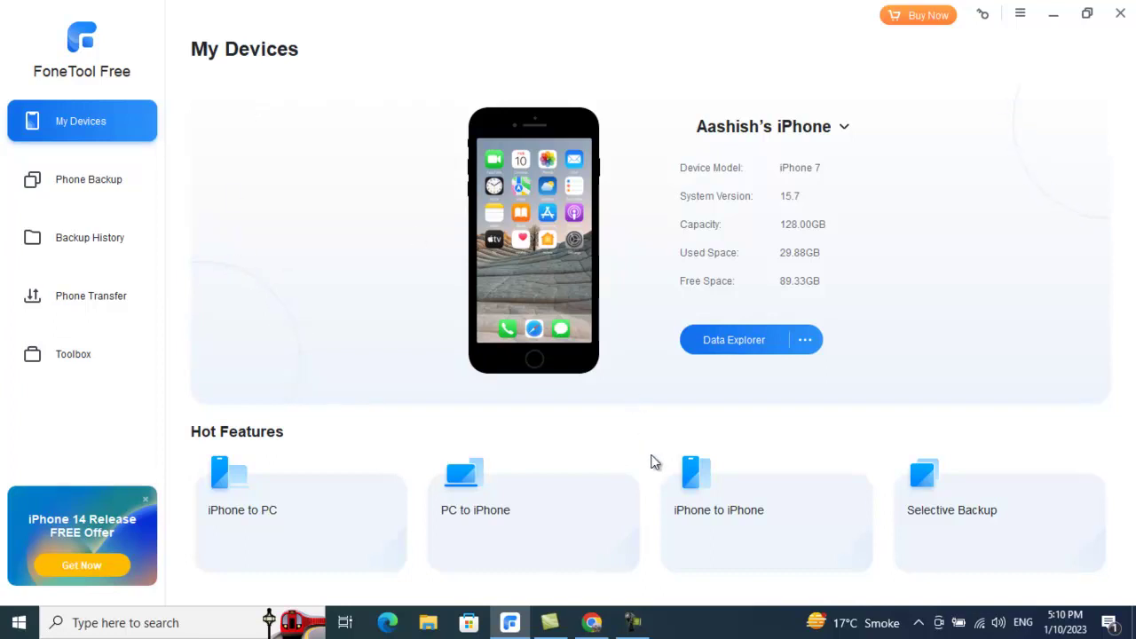
Switch to Chrome, examine the upcoming features on the FoneTool installation thank-you page, and return to FoneTool
{"action": "mouse_move", "coordinate": [591, 623]}
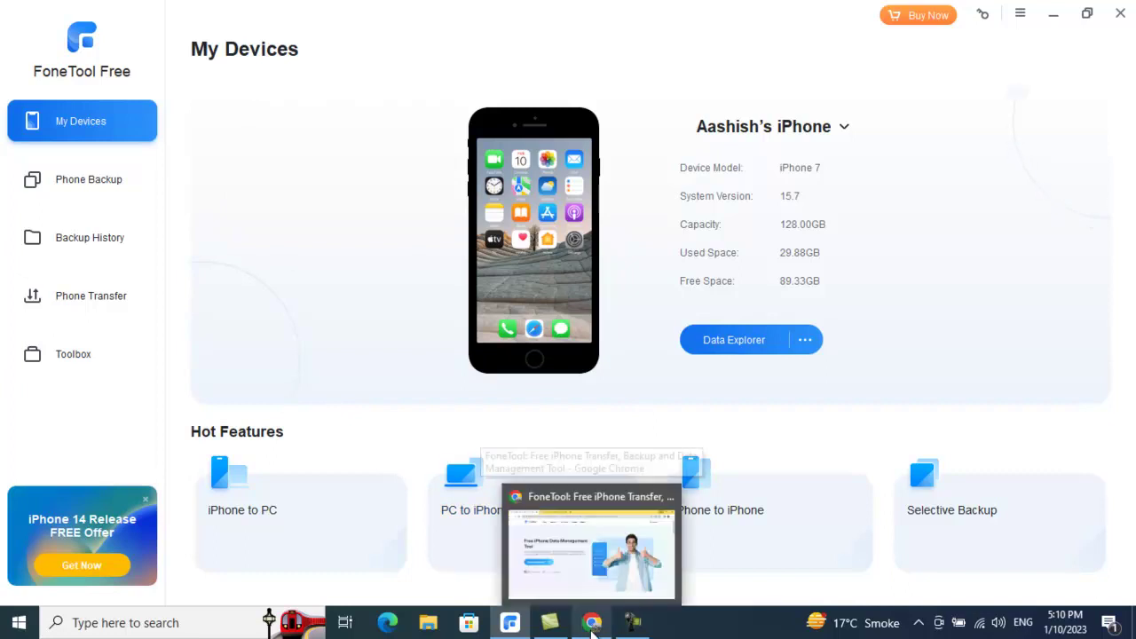
{"action": "left_click", "coordinate": [592, 623]}
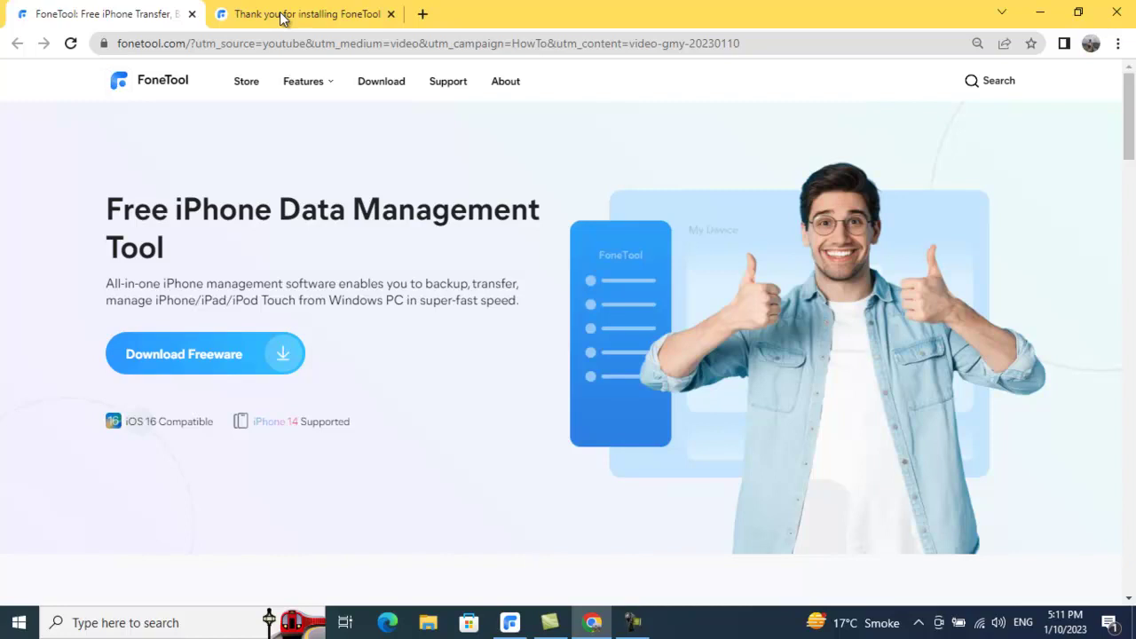
{"action": "left_click_drag", "start_coordinate": [282, 18], "coordinate": [282, 18]}
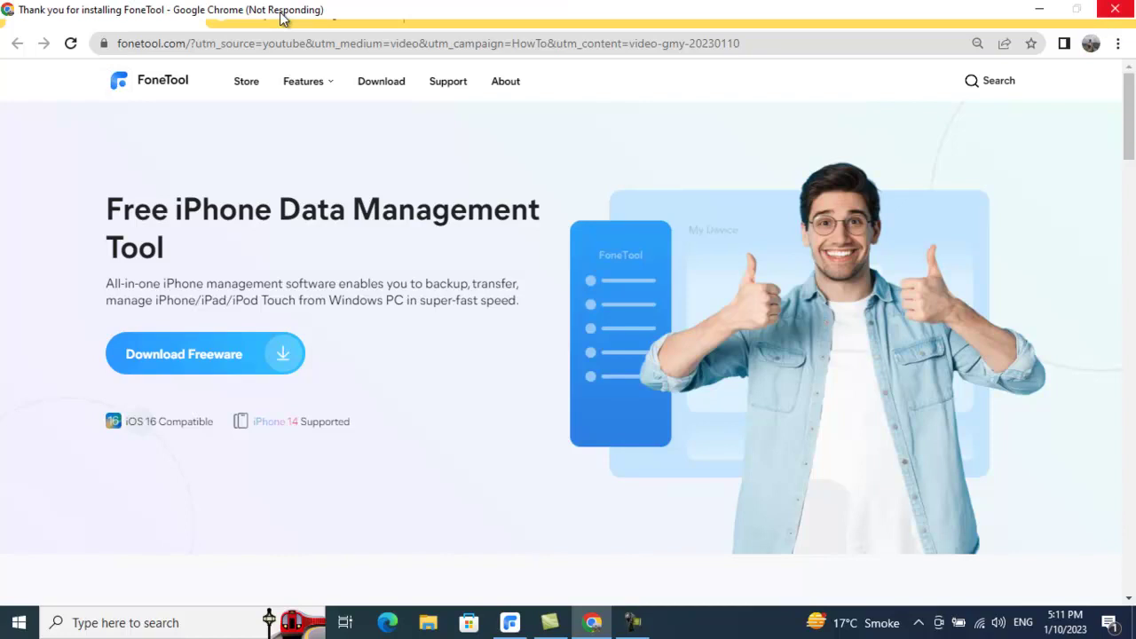
{"action": "left_click_drag", "start_coordinate": [282, 18], "coordinate": [282, 18]}
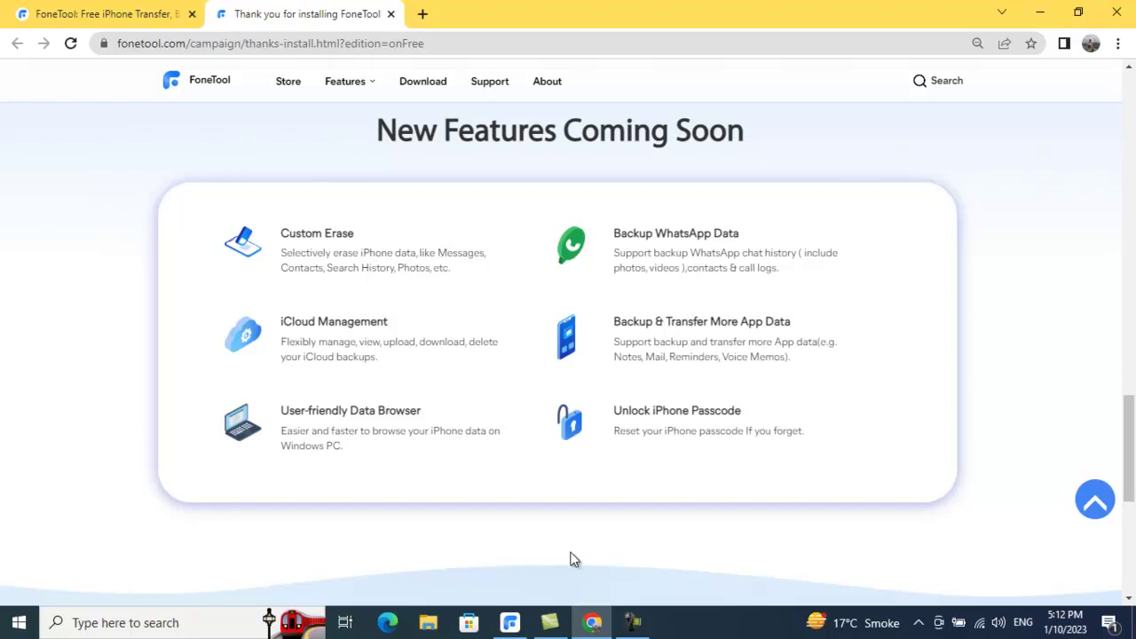
{"action": "left_click", "coordinate": [509, 622]}
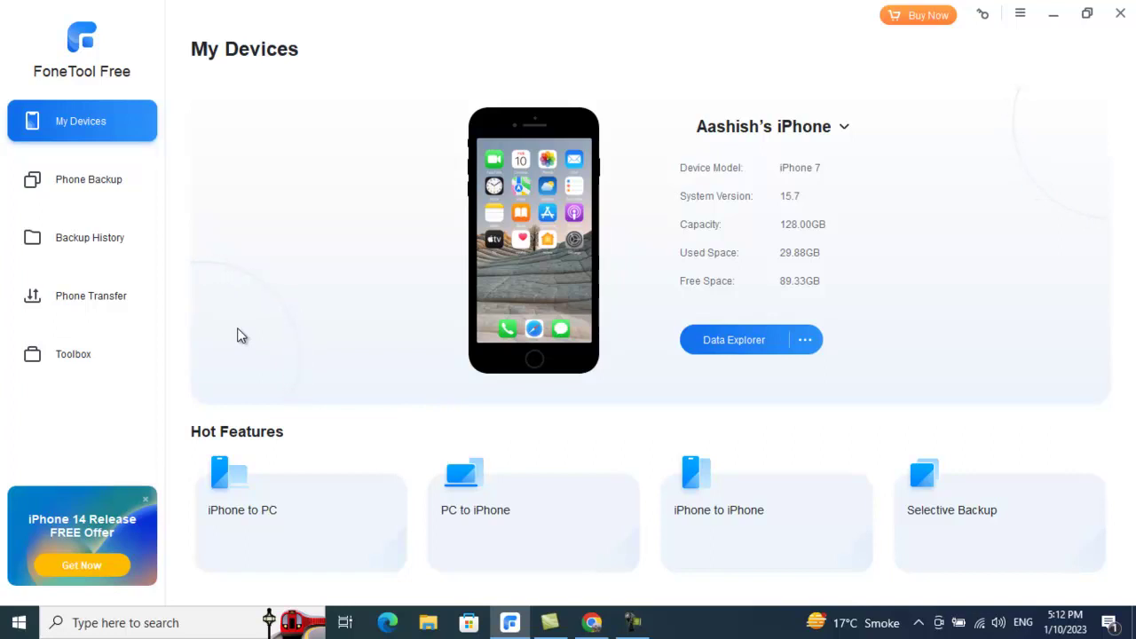
{"action": "left_click", "coordinate": [632, 622]}
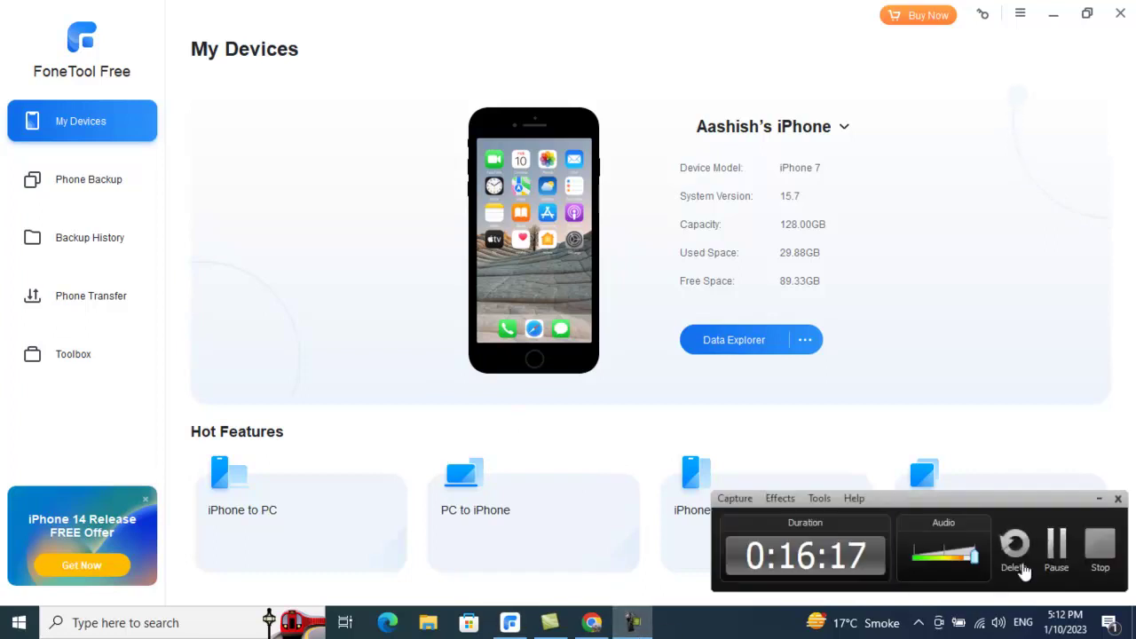